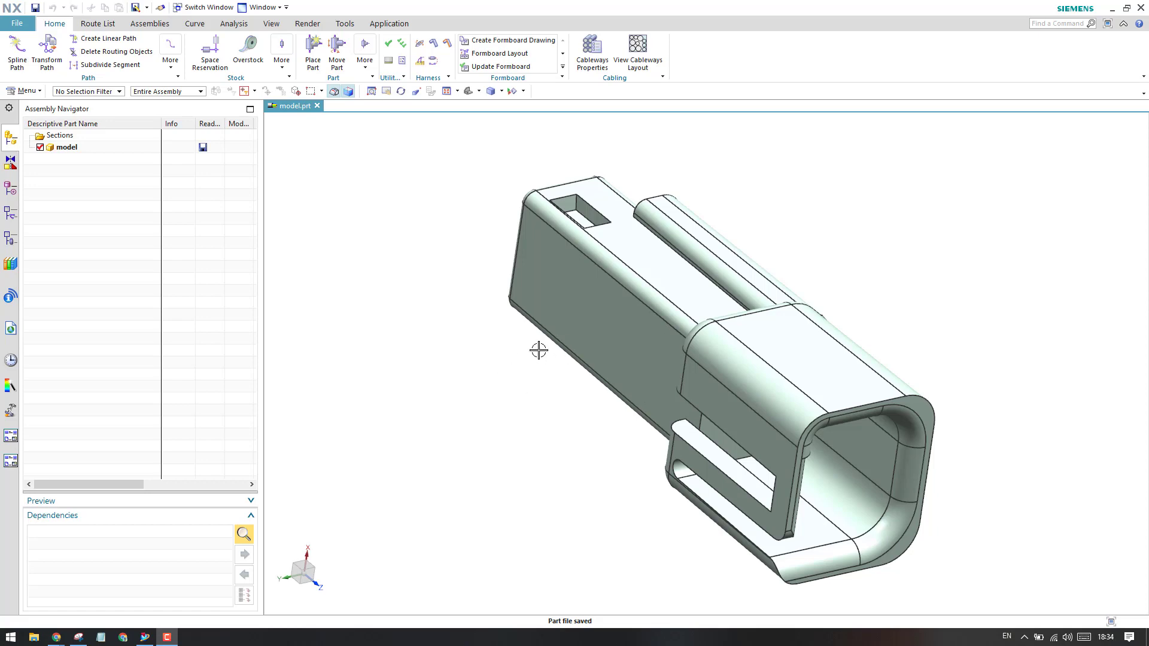
scroll(511, 346, down, 2)
middle_drag(511, 346, 544, 410)
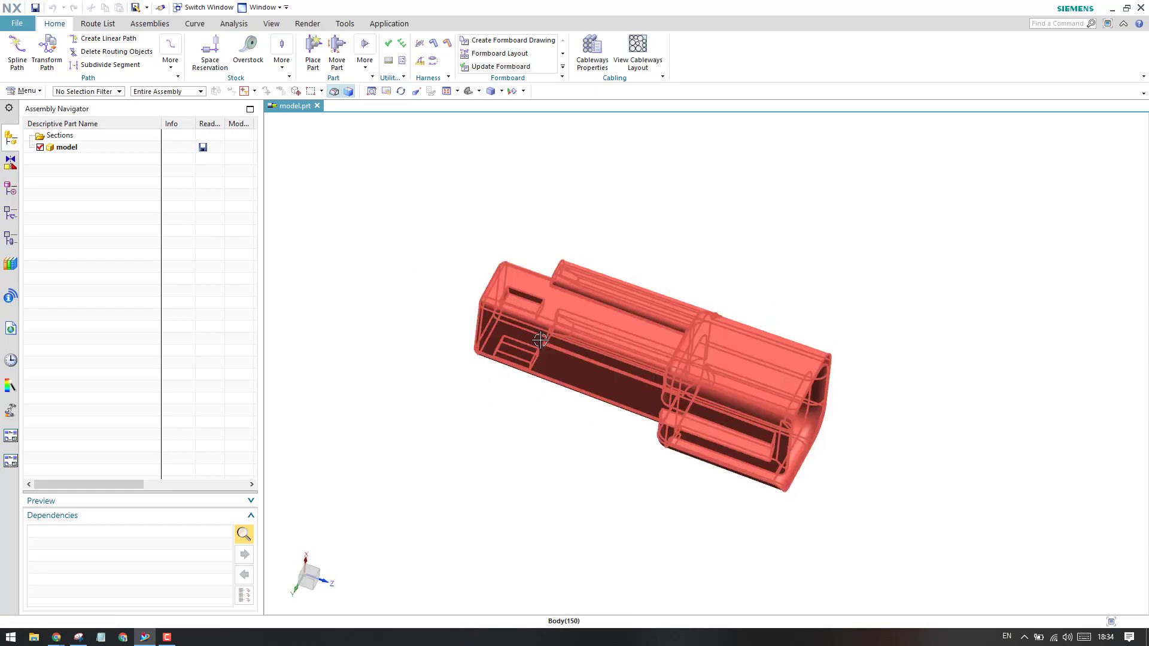
middle_drag(541, 316, 560, 340)
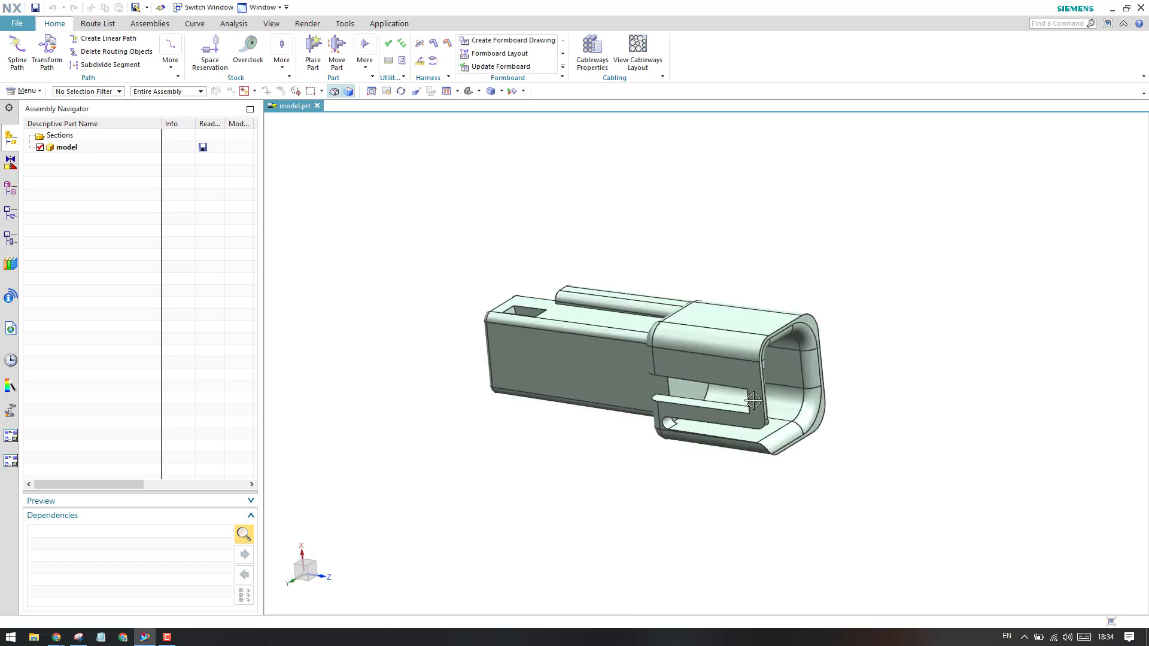
mouse_move(652, 402)
middle_down()
mouse_move(624, 387)
mouse_move(647, 392)
middle_up()
scroll(718, 419, up, 3)
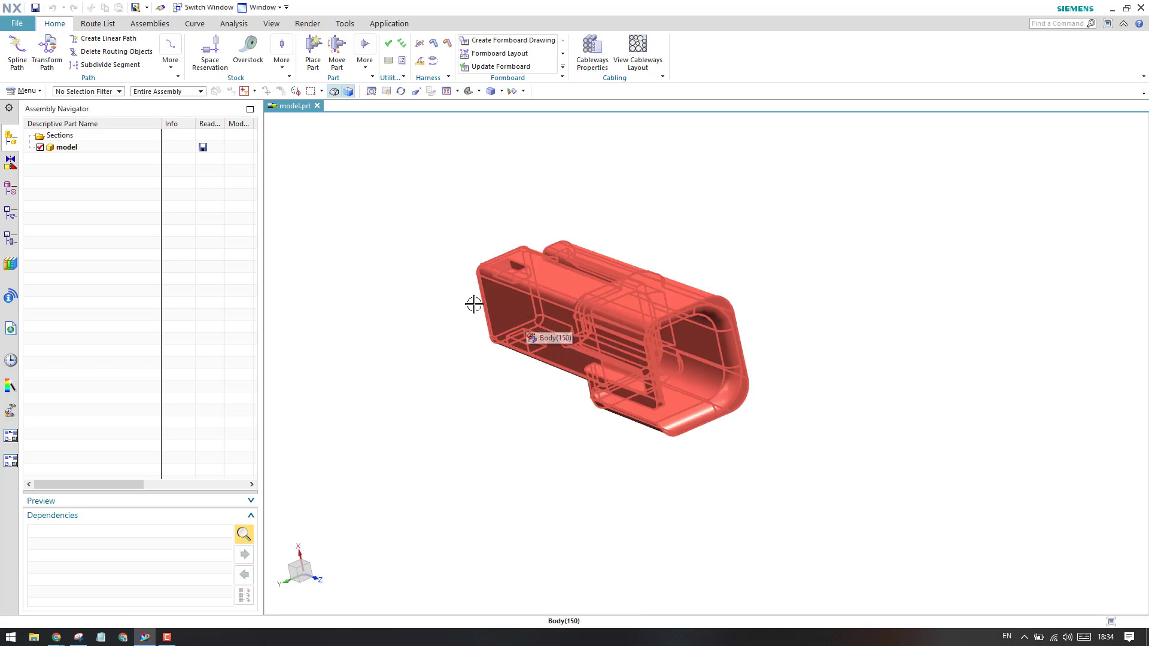
middle_drag(449, 274, 467, 299)
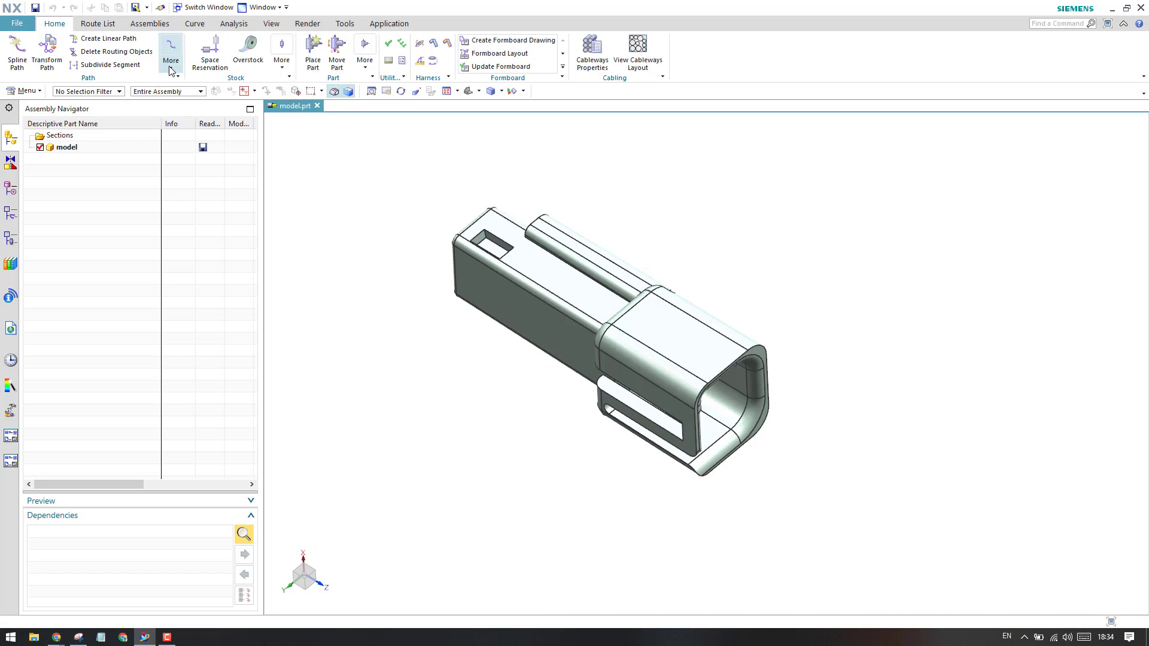
Qualify the part as a Fitting of type Connector and call up the Fitting port options
click(365, 60)
click(474, 120)
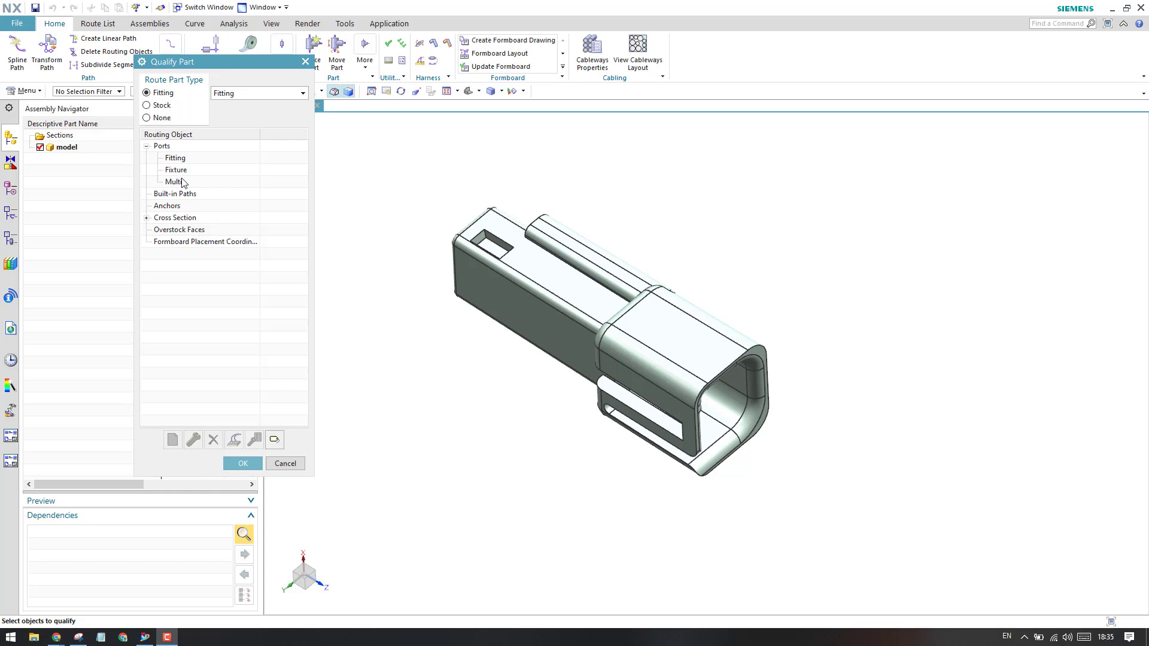
click(157, 94)
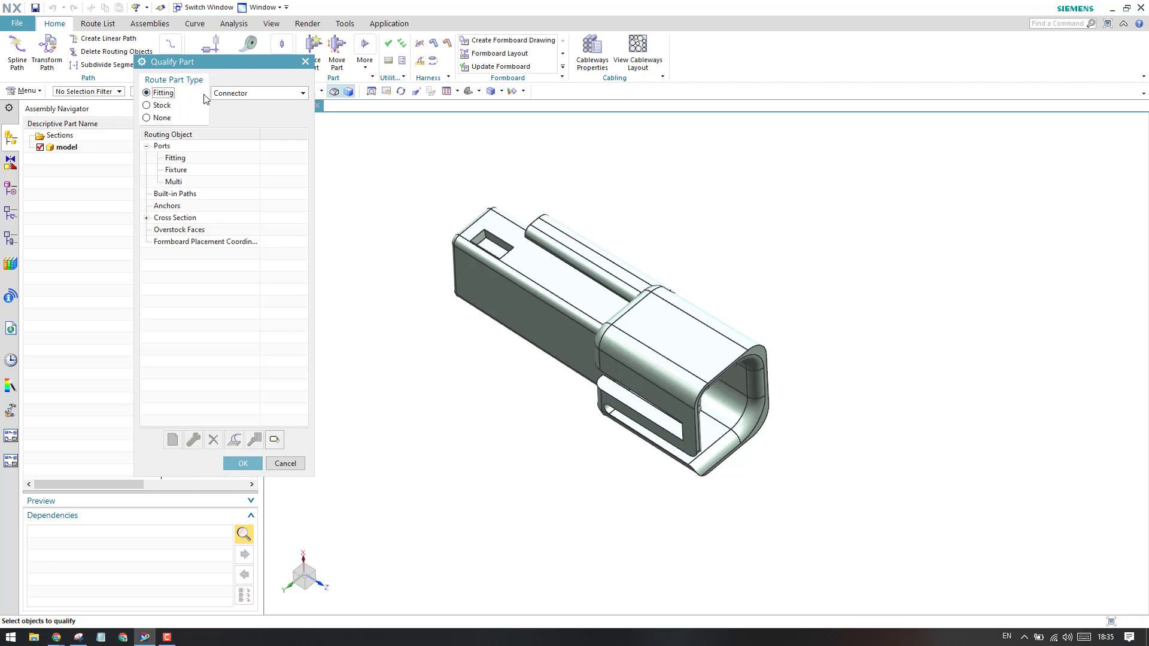
click(239, 96)
click(235, 106)
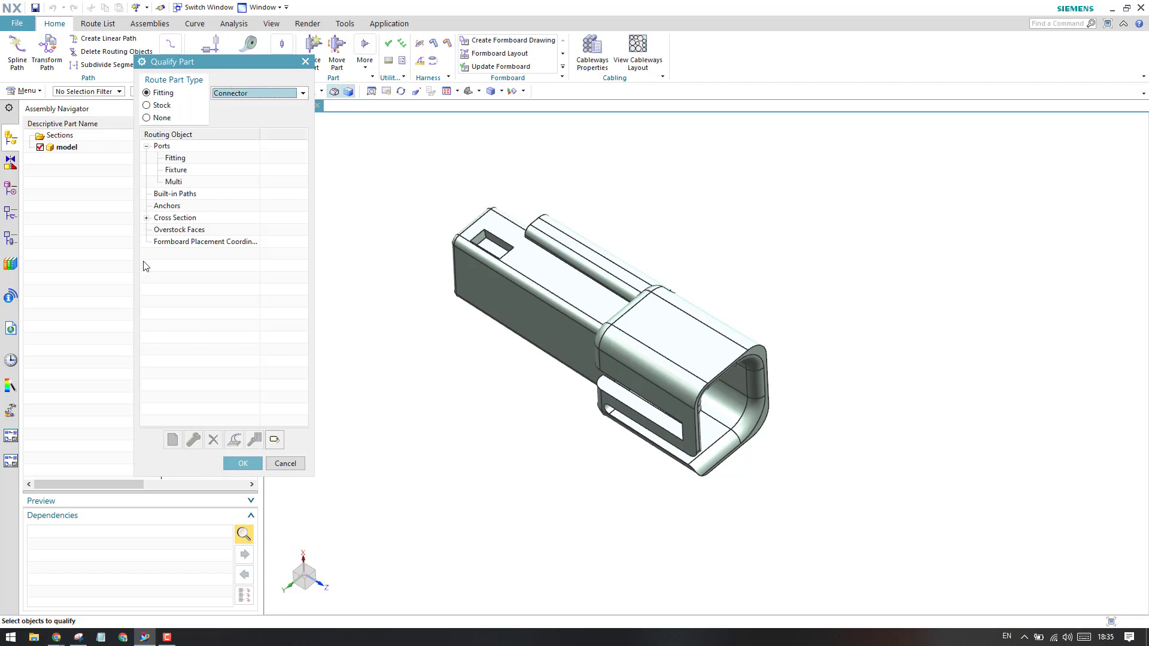
click(176, 159)
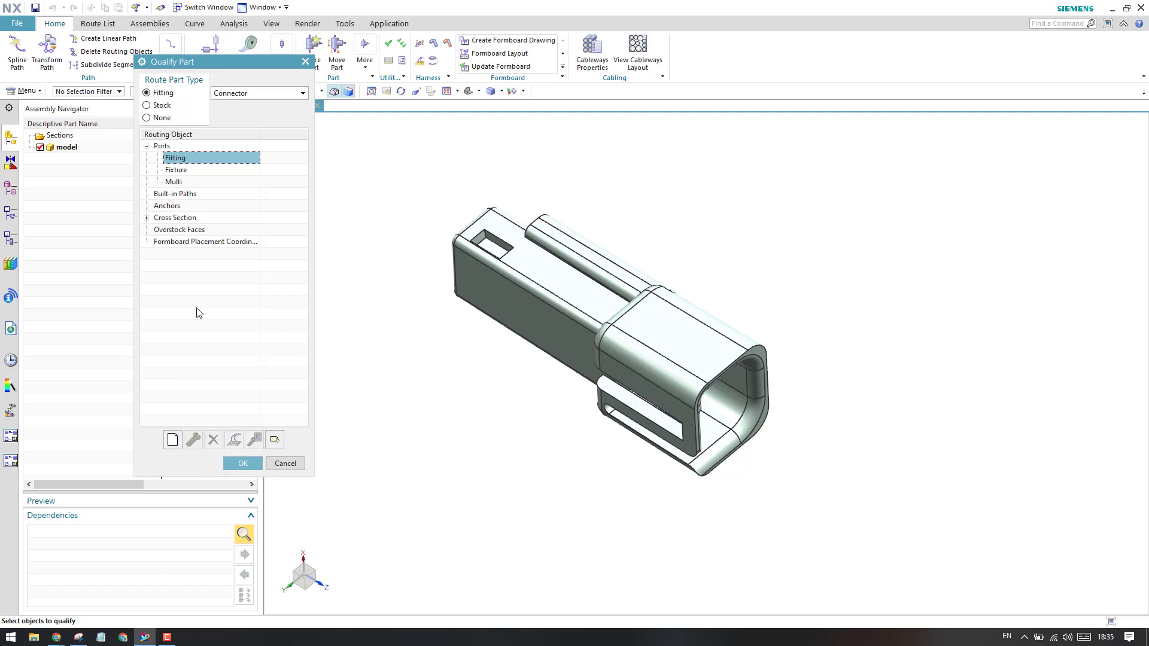
right_click(196, 159)
Start a new fitting port and review the selection filter options while orbiting the connector
click(212, 163)
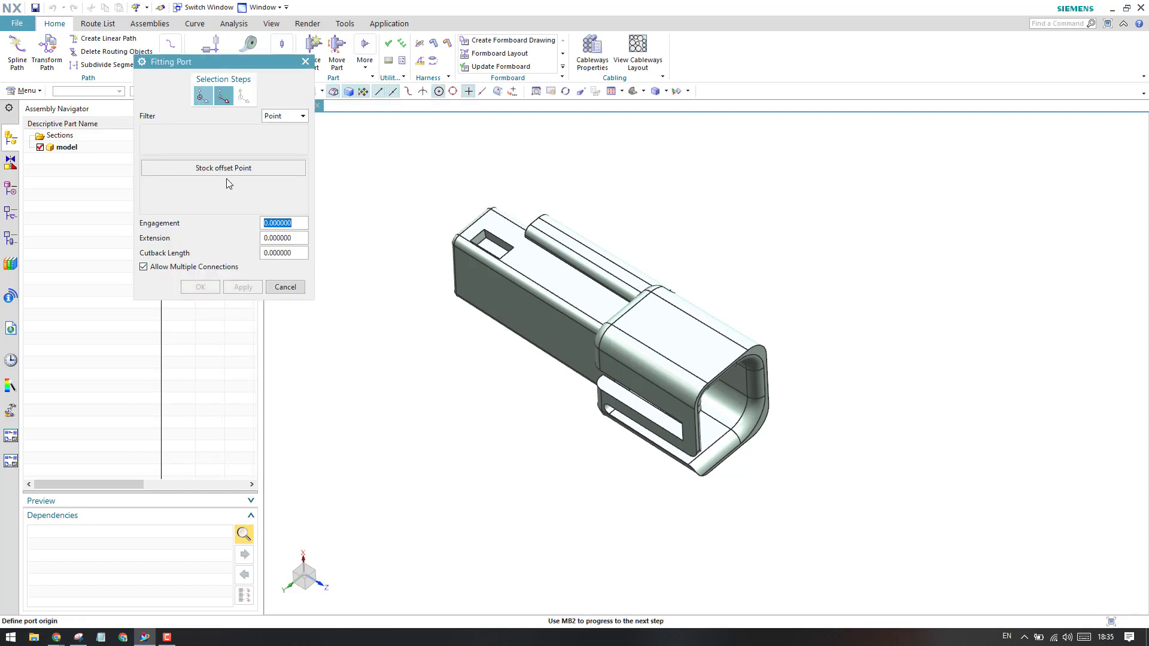
middle_drag(526, 249, 492, 191)
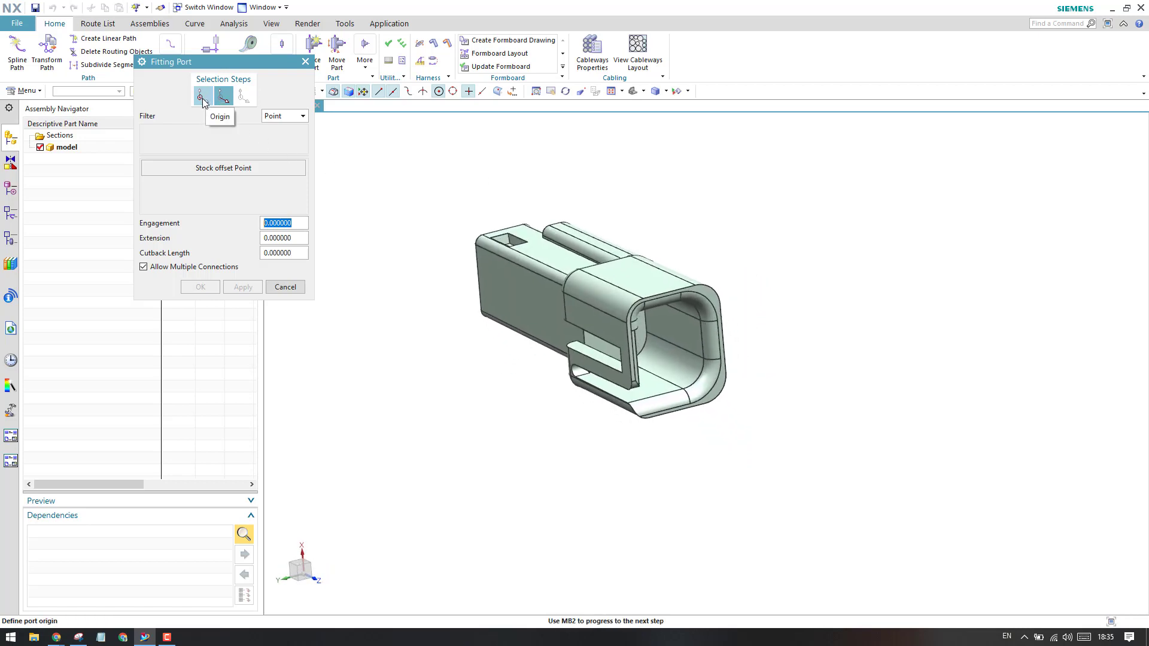
click(303, 117)
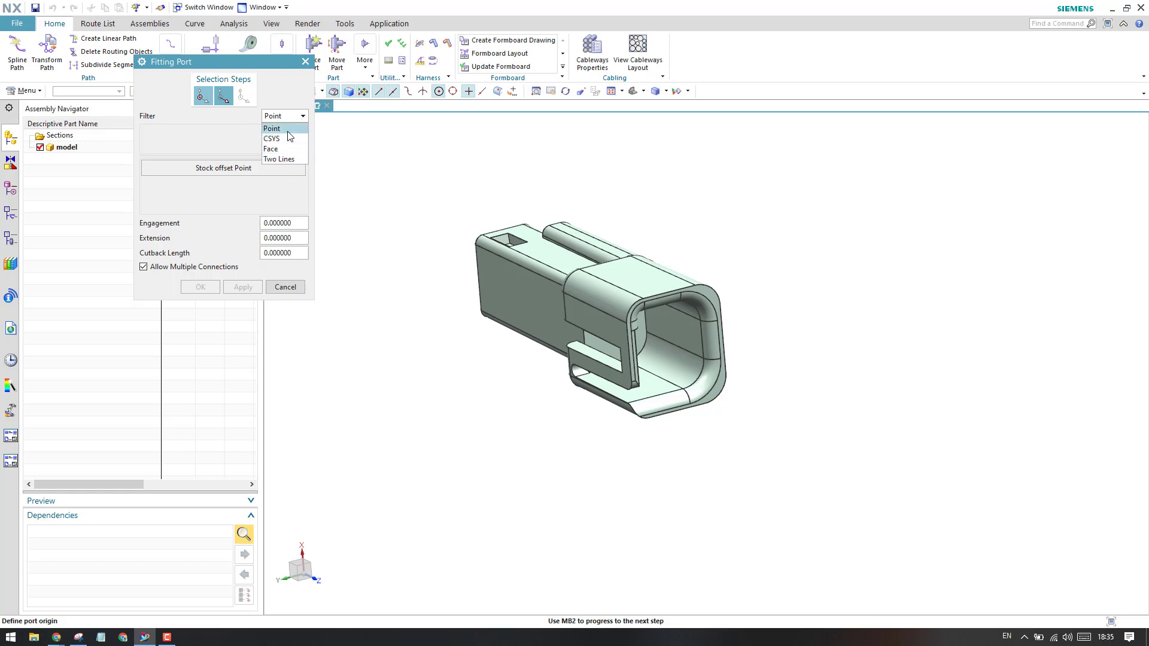
click(288, 132)
scroll(614, 383, up, 5)
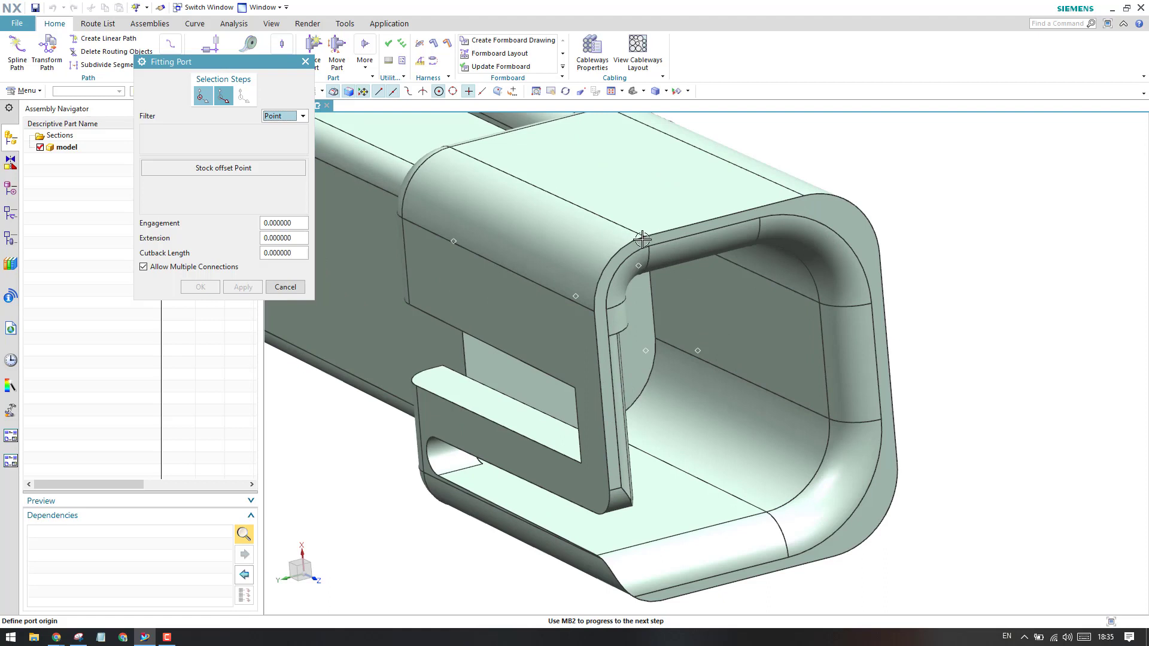
click(277, 116)
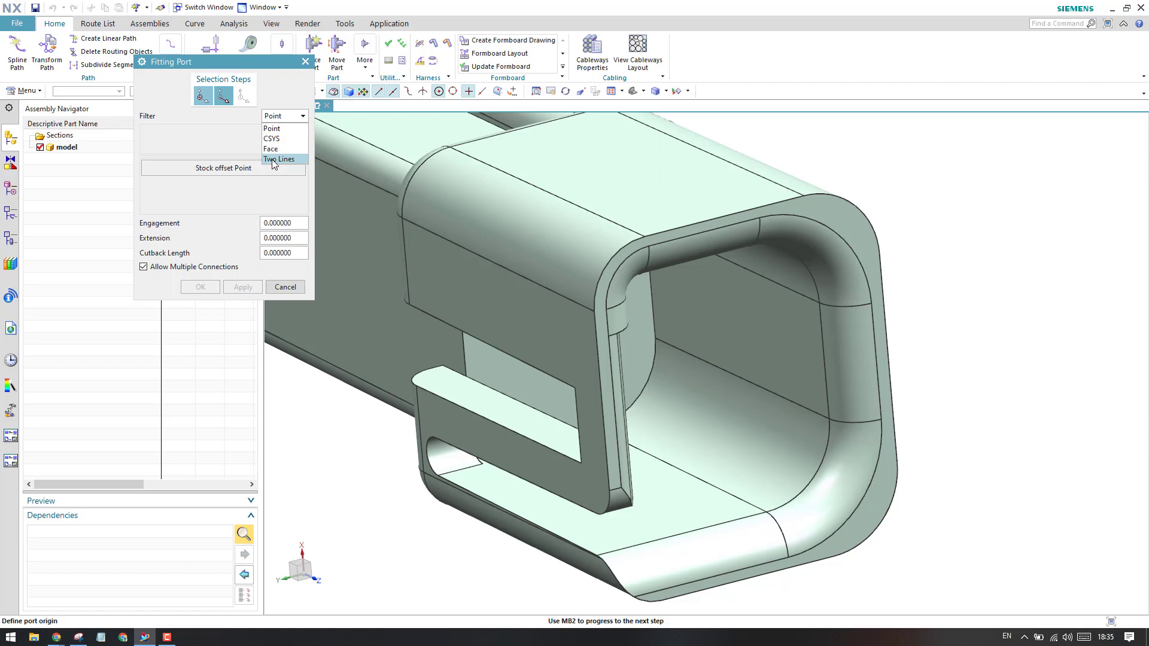
click(244, 147)
scroll(669, 328, down, 3)
middle_drag(398, 296, 610, 233)
scroll(685, 318, up, 3)
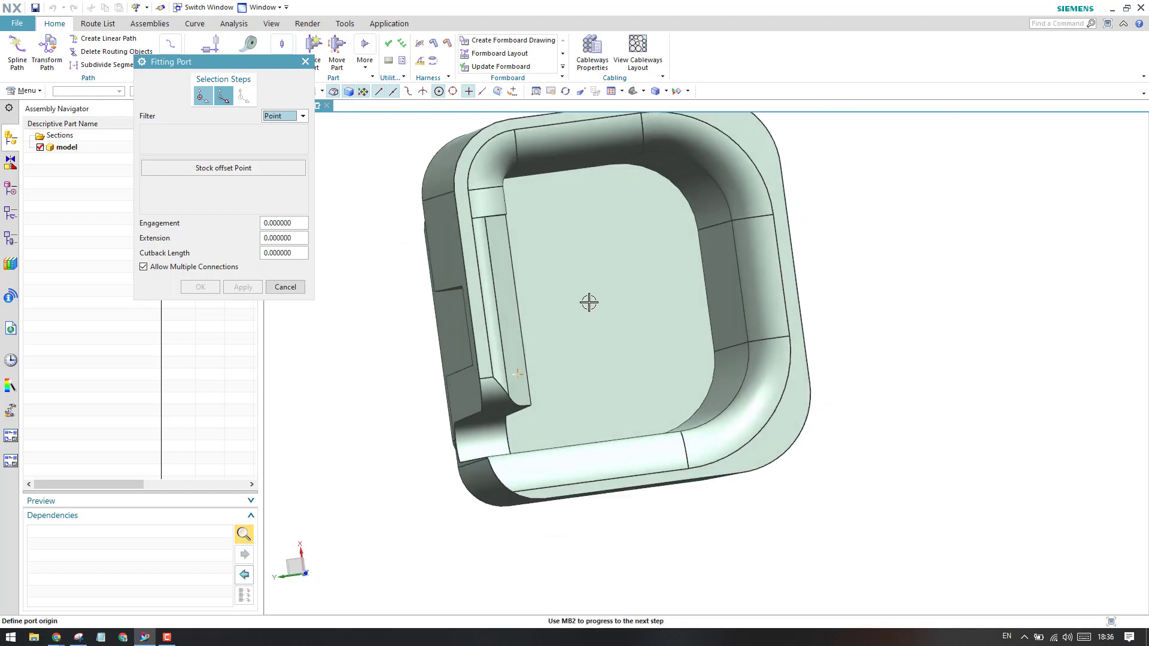
middle_drag(583, 306, 575, 251)
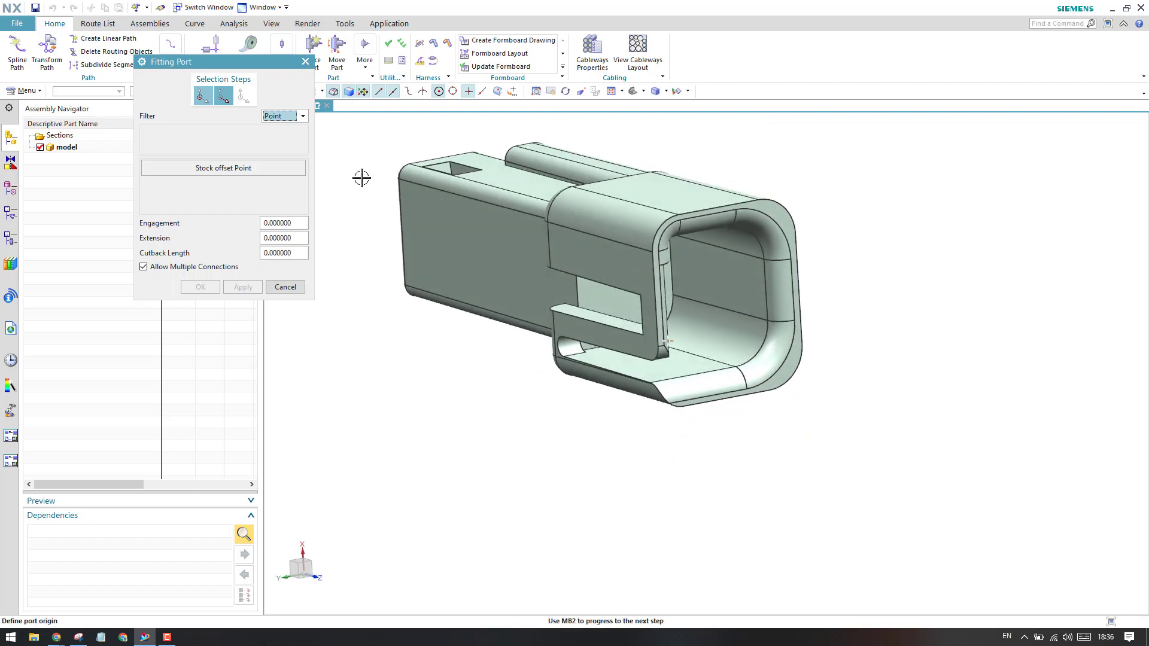
Switch the selection filter to Face and place the port origin on the inner cavity face
click(279, 118)
click(280, 147)
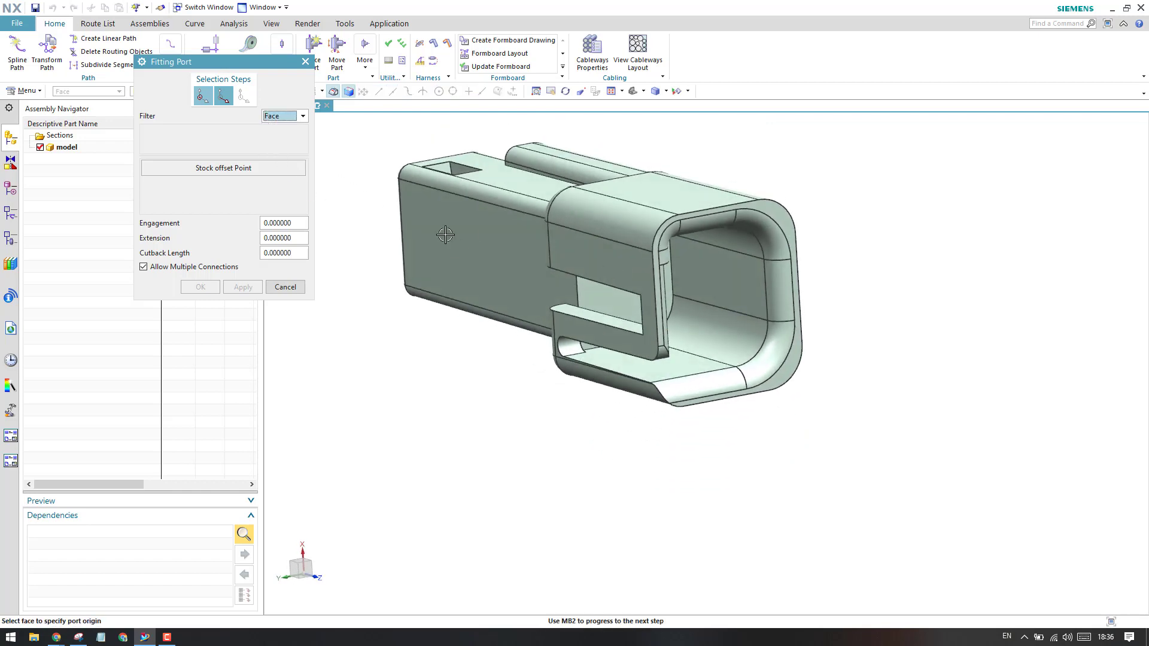
middle_drag(467, 231, 469, 239)
click(585, 237)
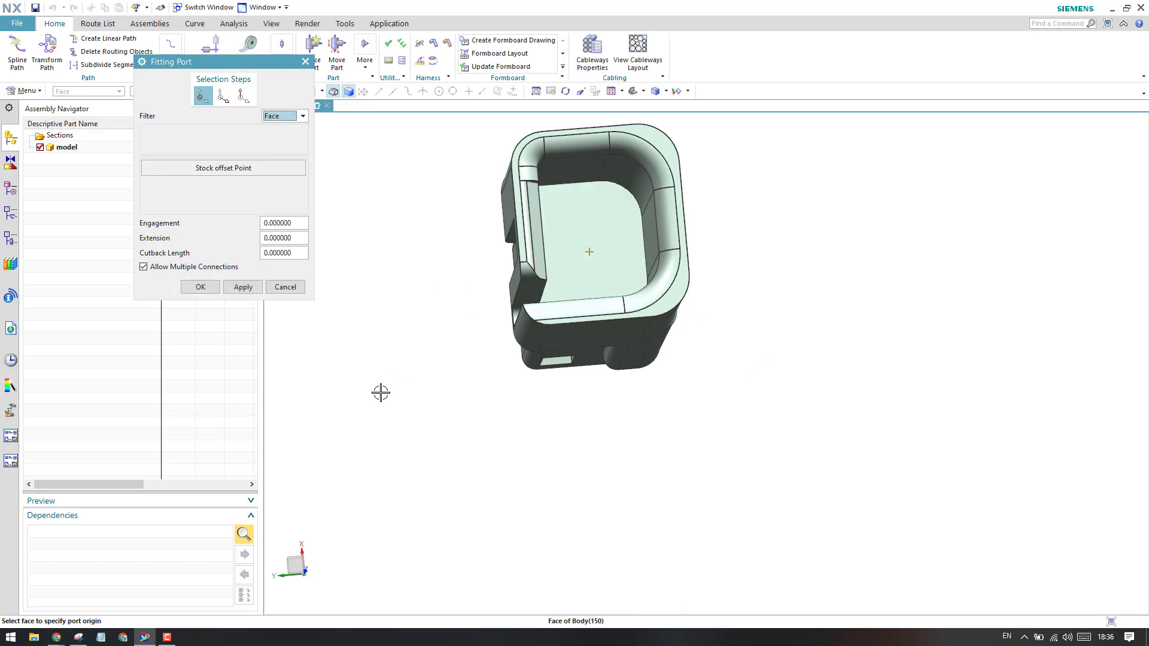
key(F8)
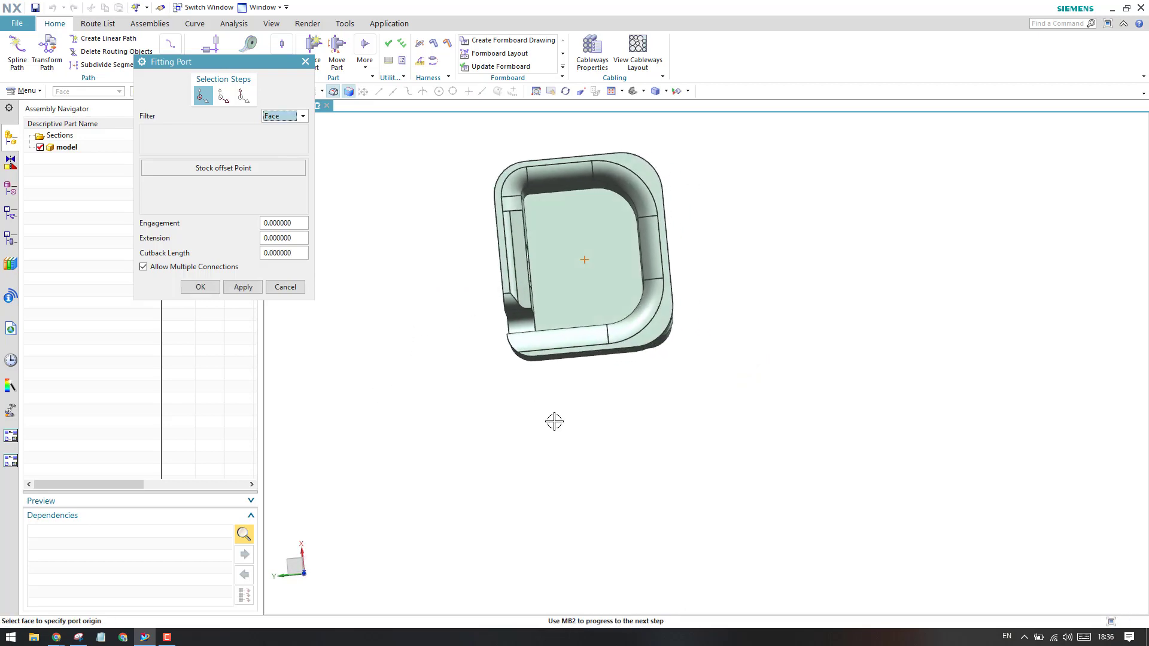
scroll(587, 254, up, 3)
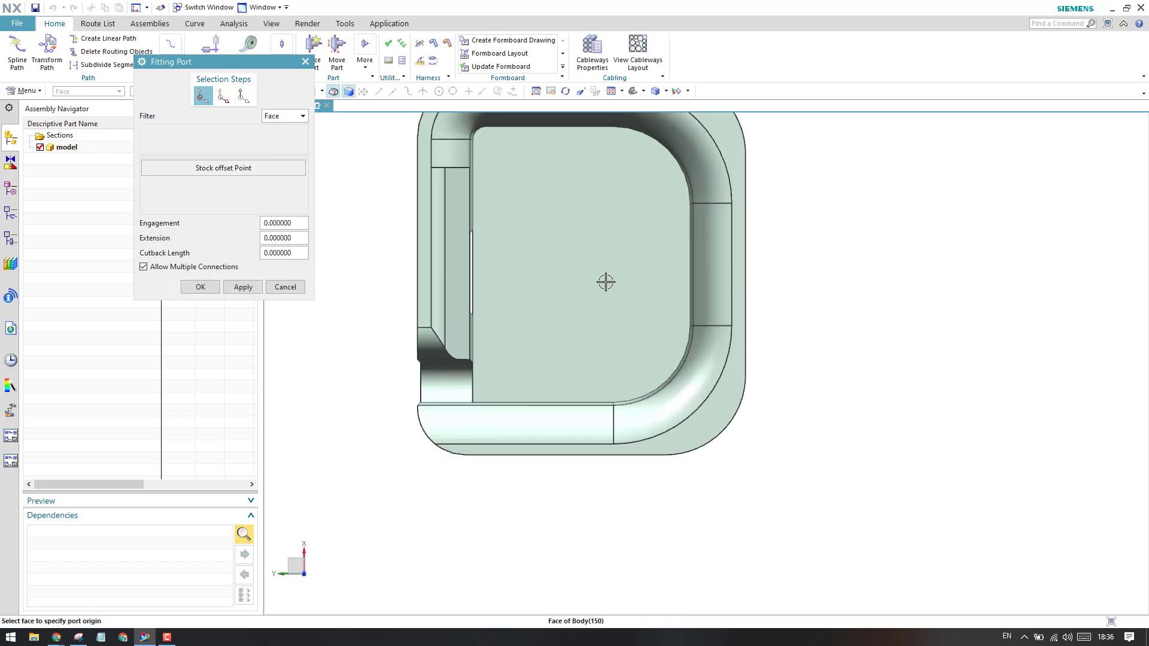
scroll(606, 282, down, 3)
middle_drag(600, 285, 635, 305)
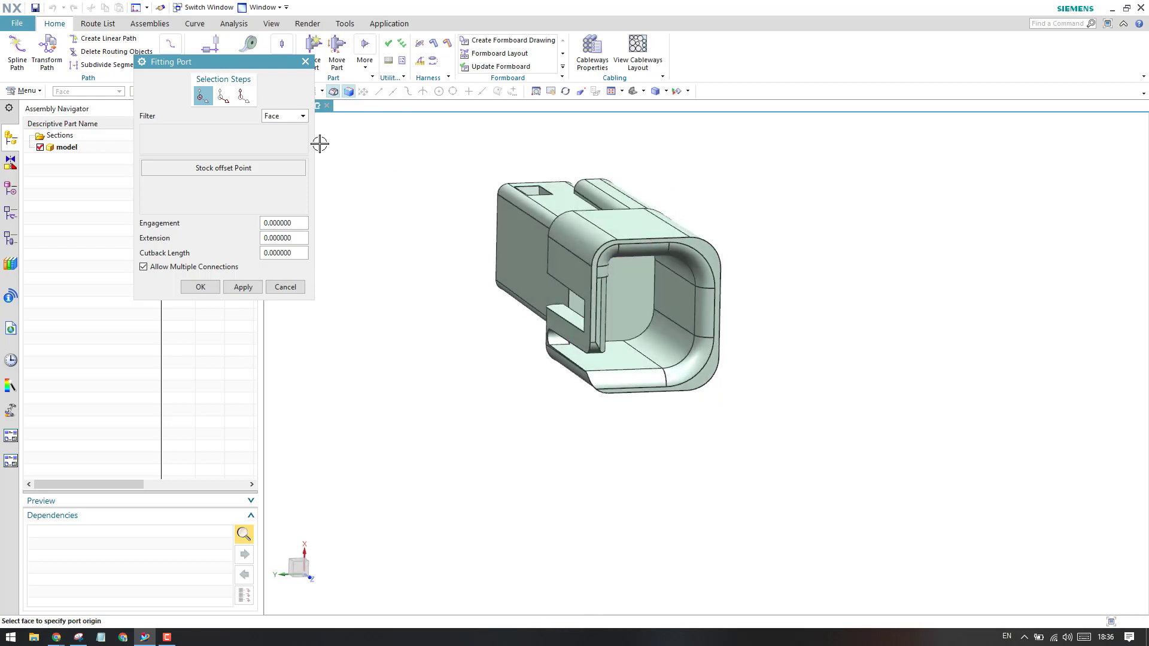
click(611, 286)
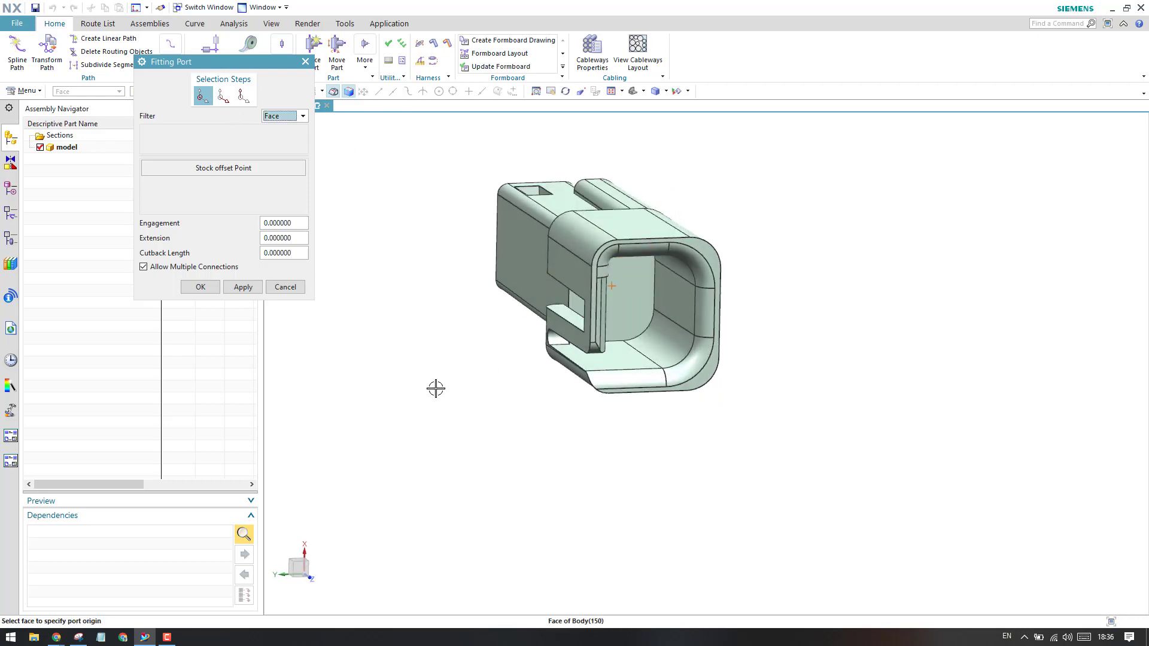
Accept the port's align vector and advance to the optional rotation-vector step
click(224, 102)
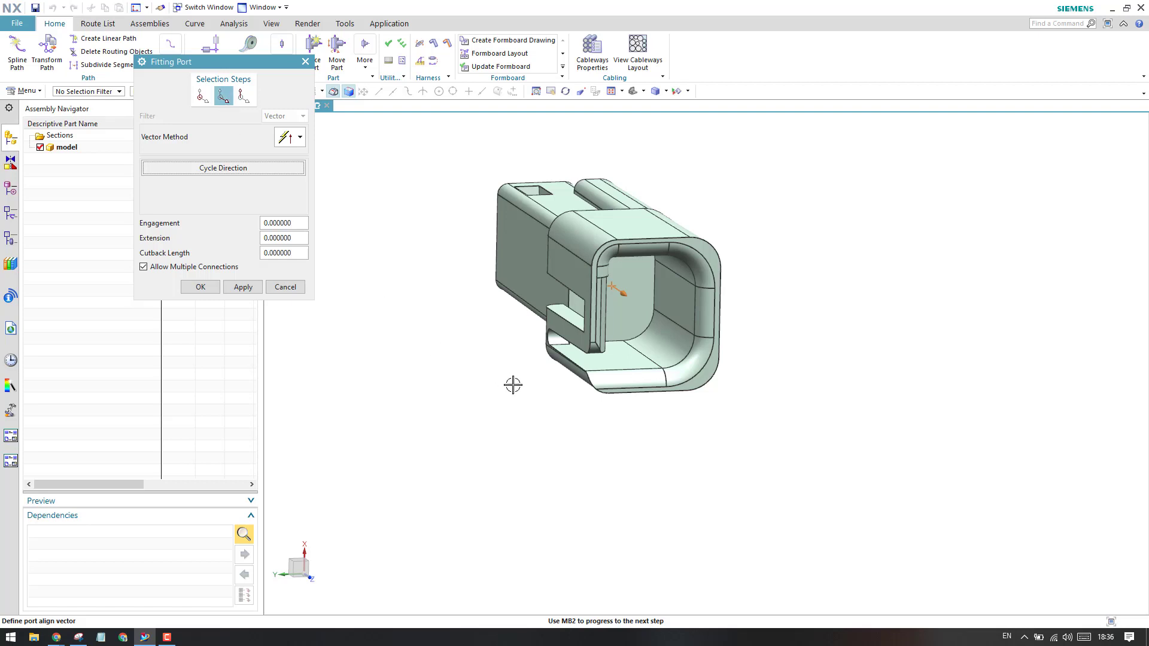
scroll(623, 302, up, 5)
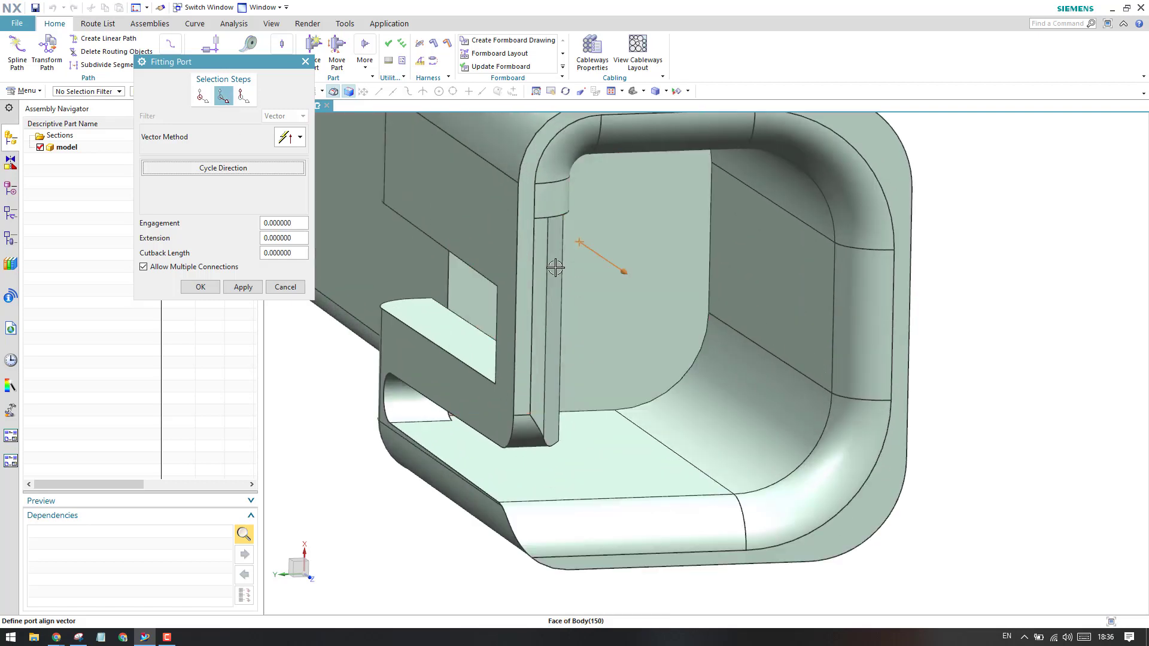
scroll(554, 259, down, 5)
middle_drag(547, 269, 541, 266)
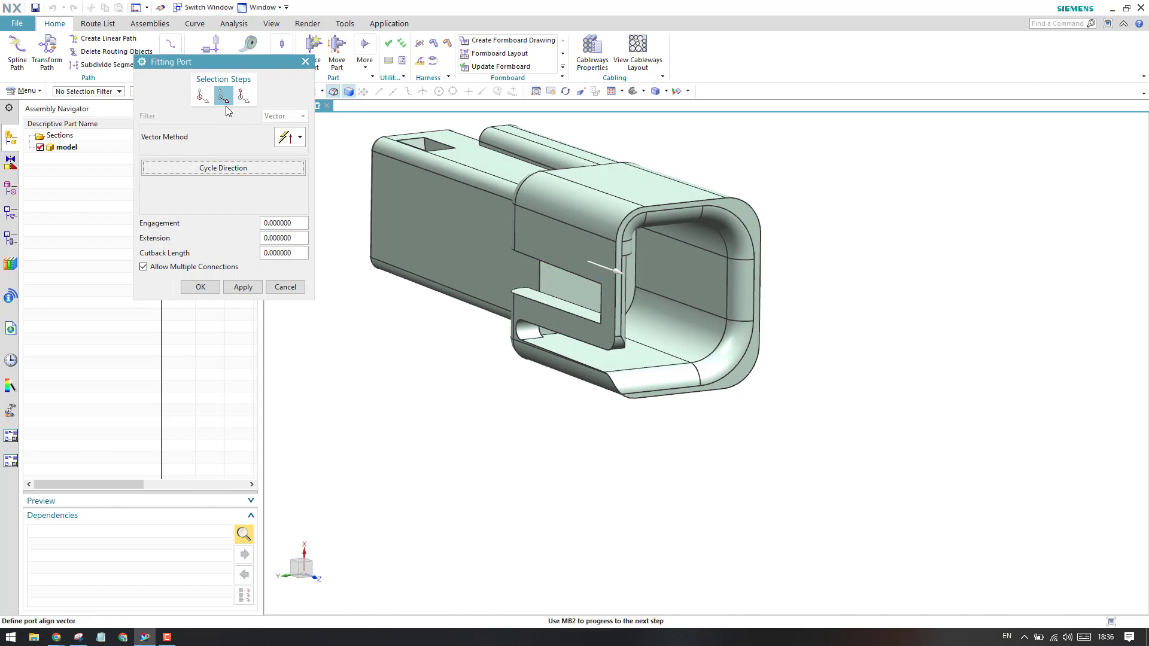
click(243, 97)
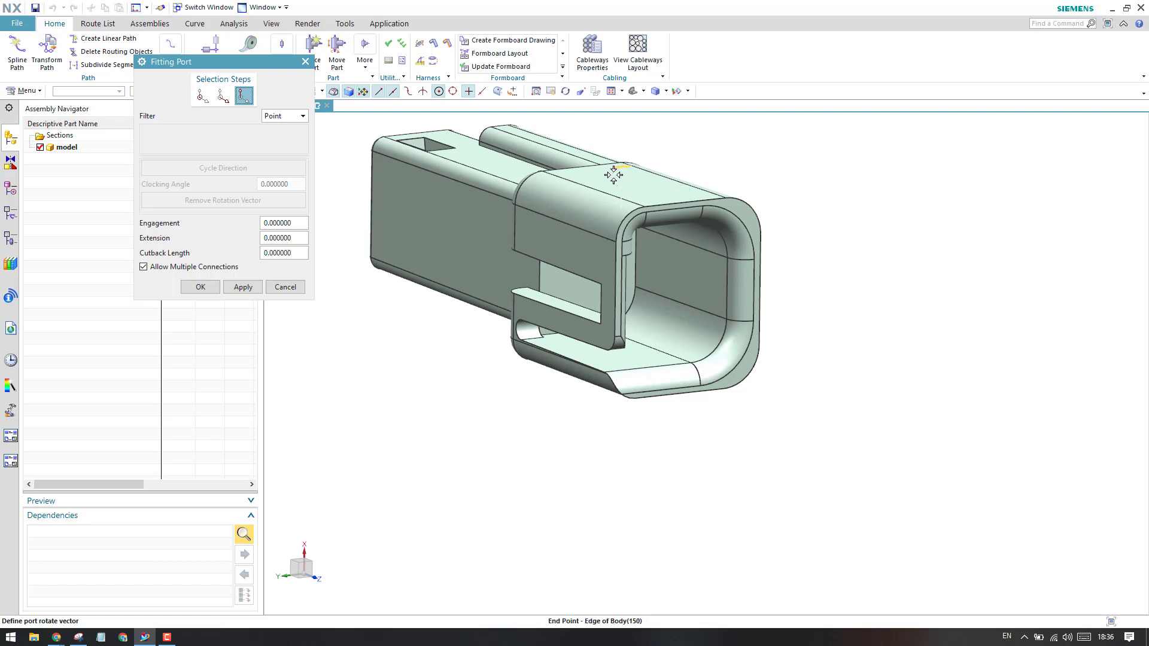
Set the filter to Vector and take the rotation vector from the connector's top face
click(277, 117)
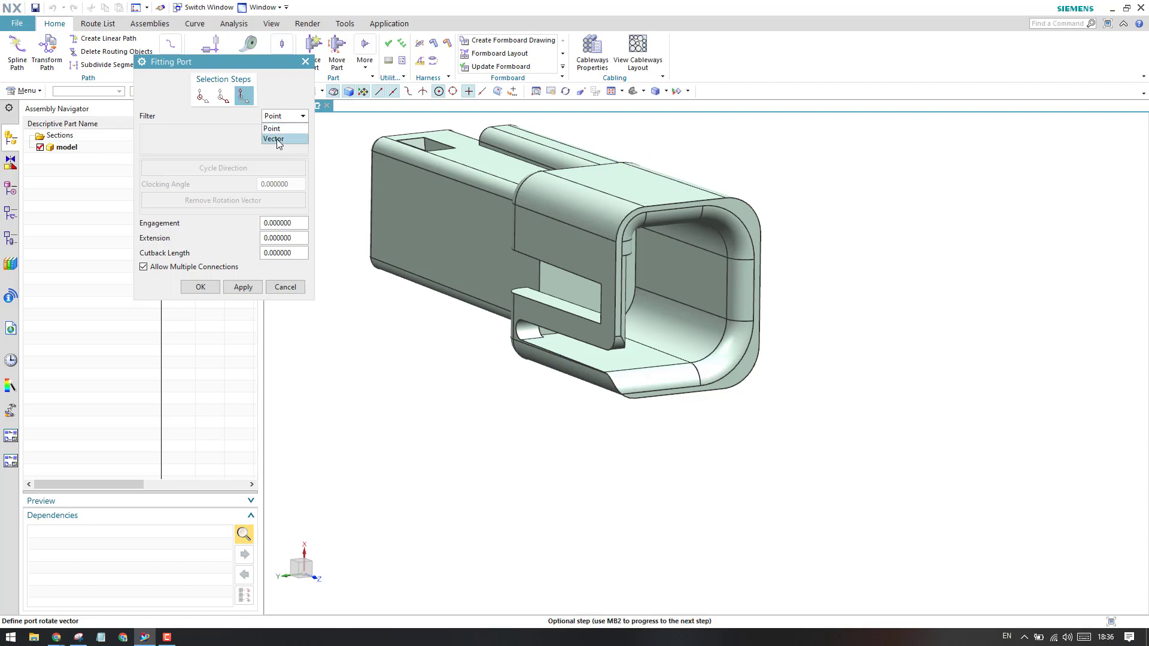
click(275, 139)
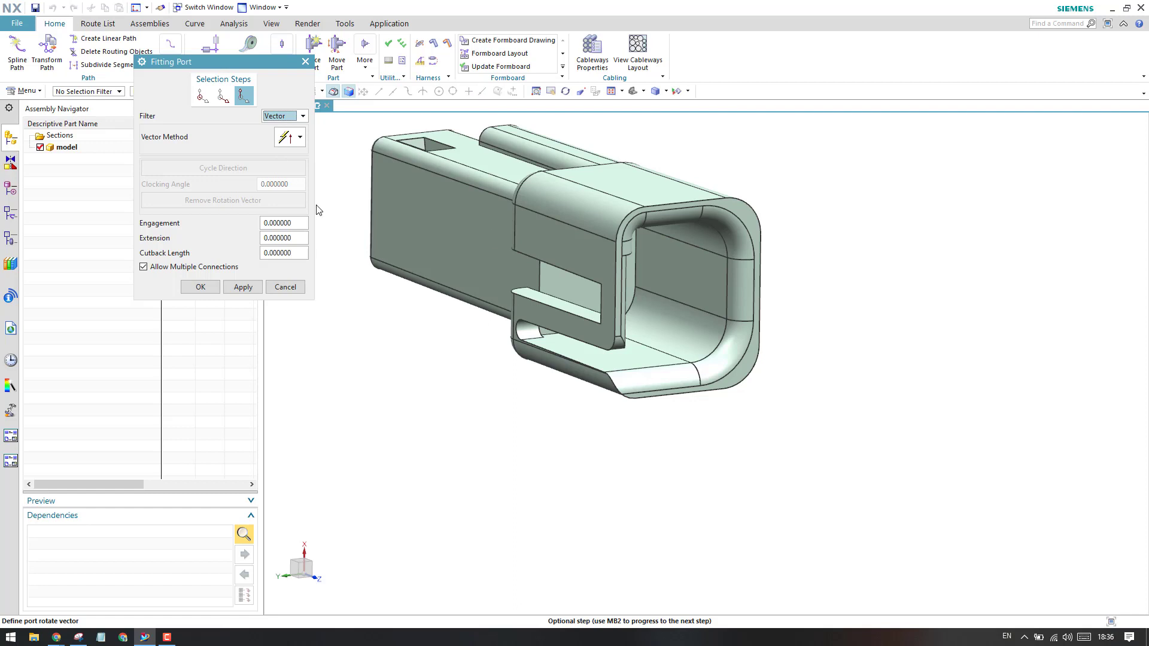
click(627, 181)
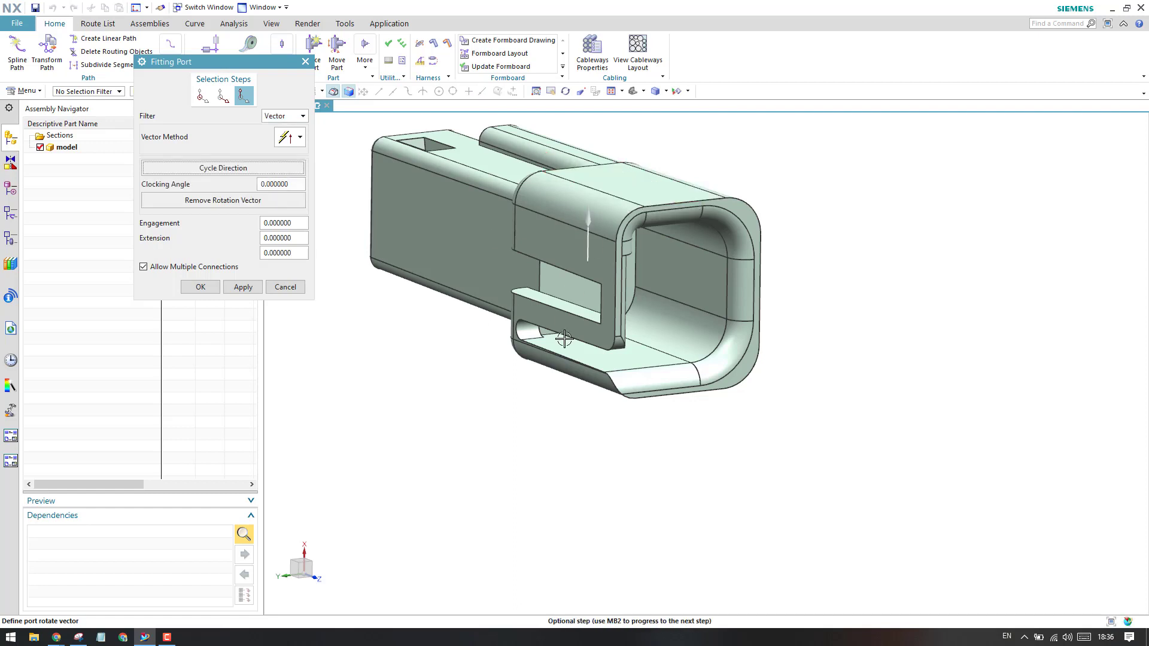
scroll(565, 338, up, 3)
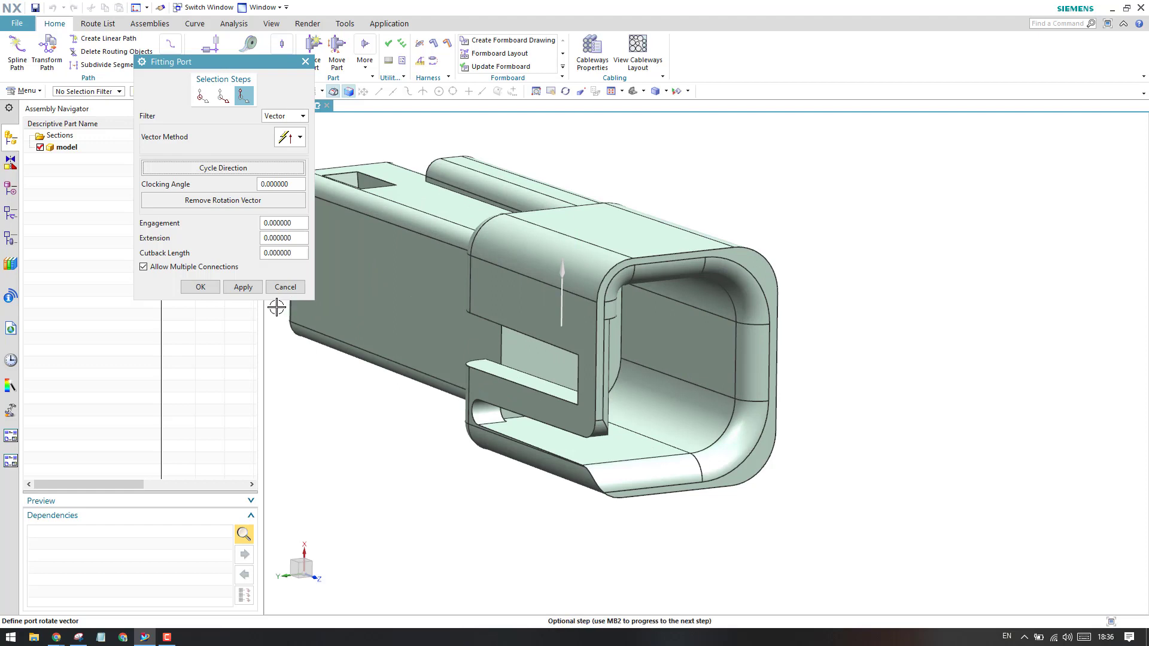
scroll(653, 232, down, 3)
scroll(608, 277, up, 3)
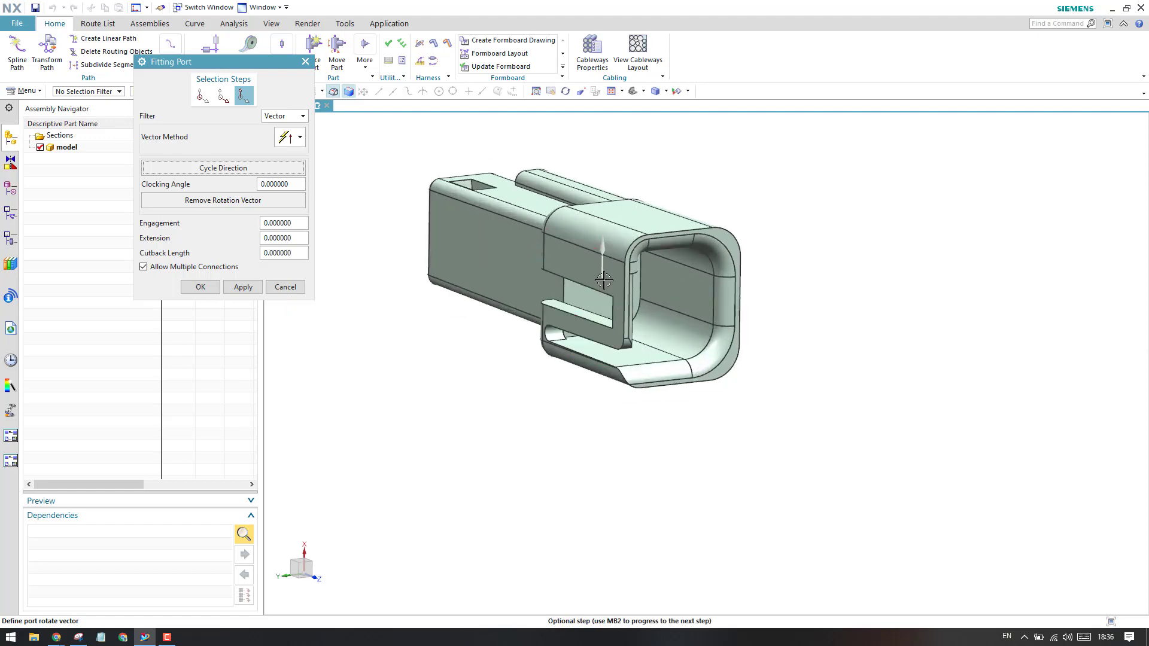
scroll(595, 250, down, 3)
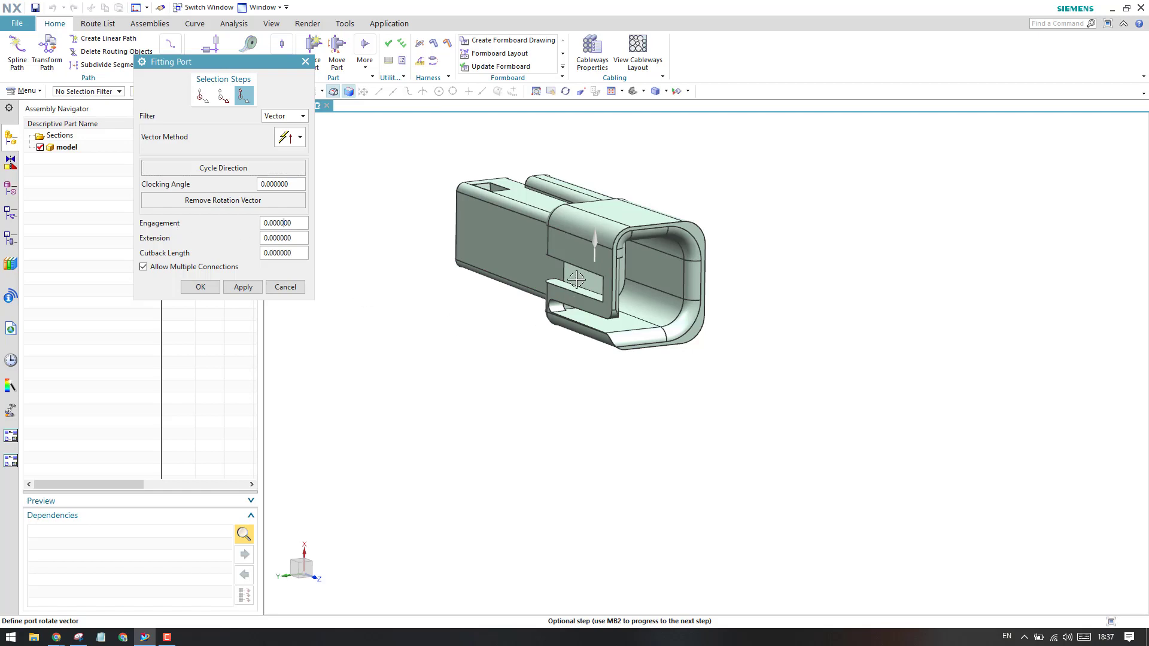
scroll(587, 282, up, 5)
scroll(585, 280, down, 5)
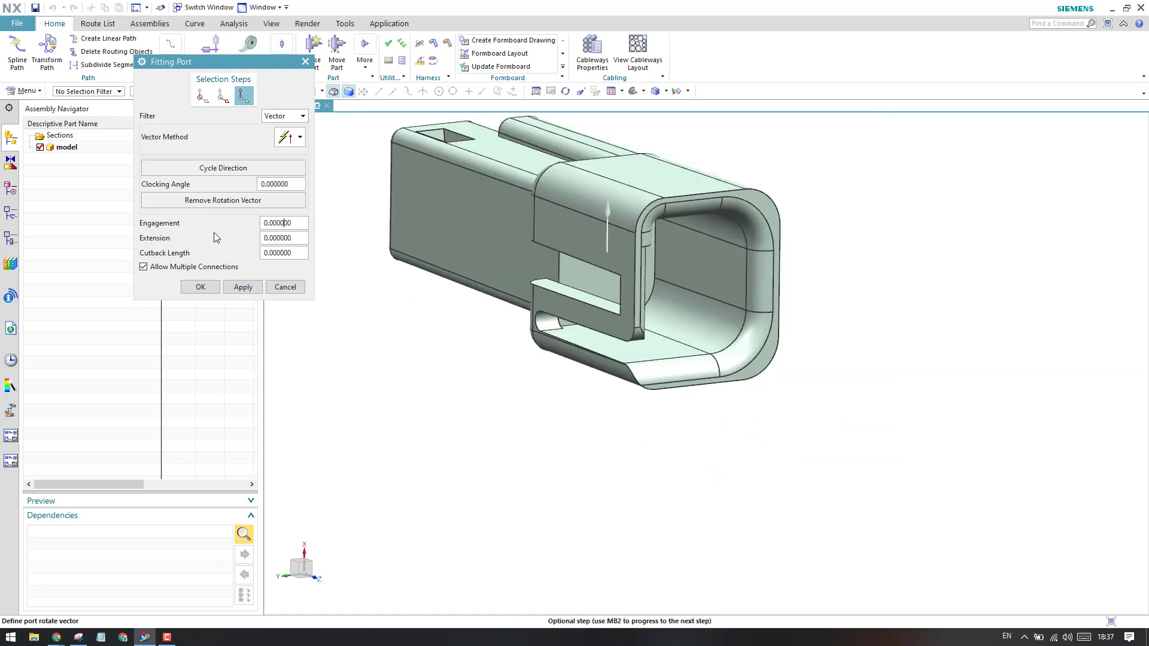
Edit the Engagement and Extension values and finish fitting port FITT_51703
double_click(282, 227)
click(297, 238)
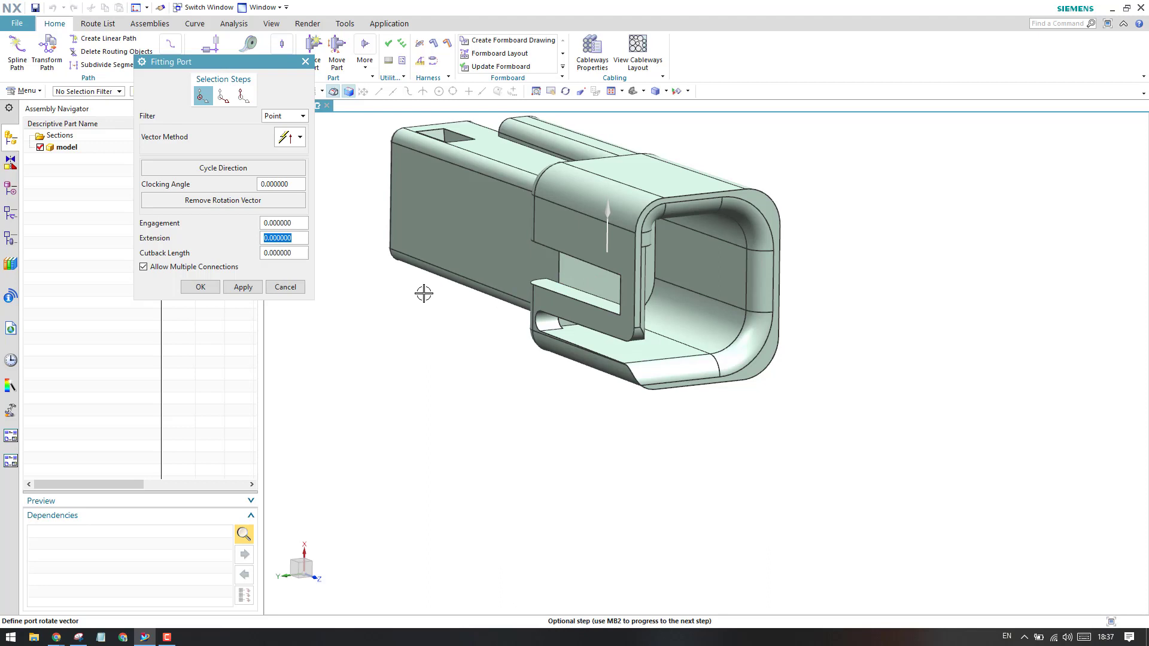
scroll(449, 287, up, 2)
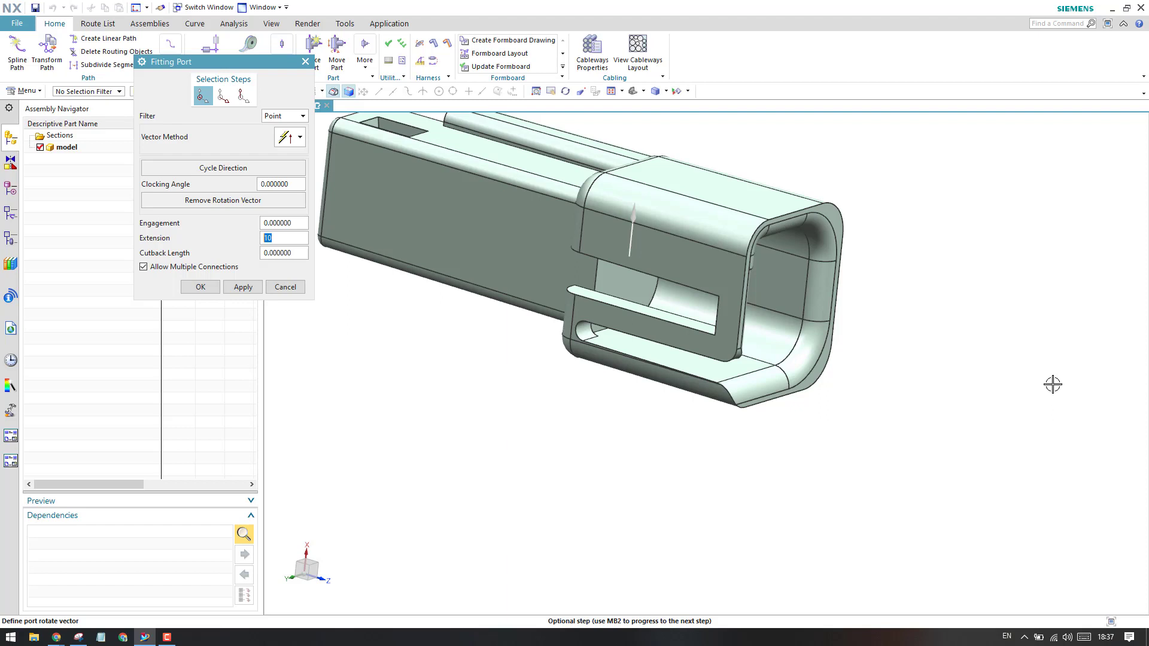
scroll(928, 382, down, 4)
scroll(907, 334, up, 3)
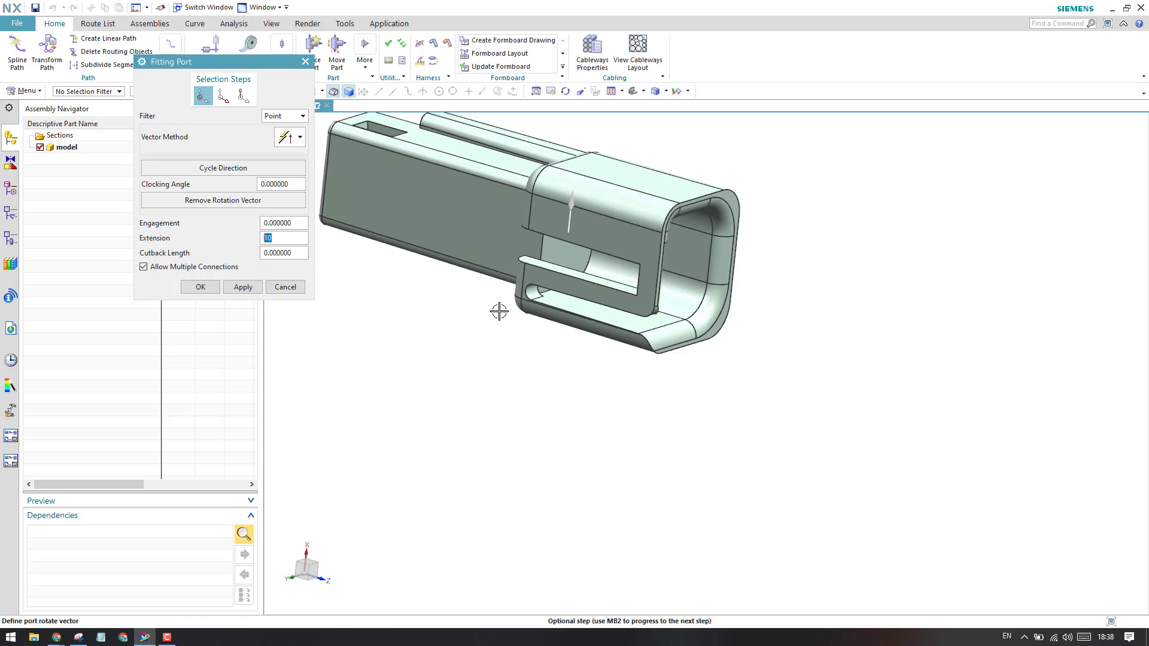
click(197, 288)
Select FITT_51703 to inspect it on the connector, then cancel Qualify Part
click(243, 467)
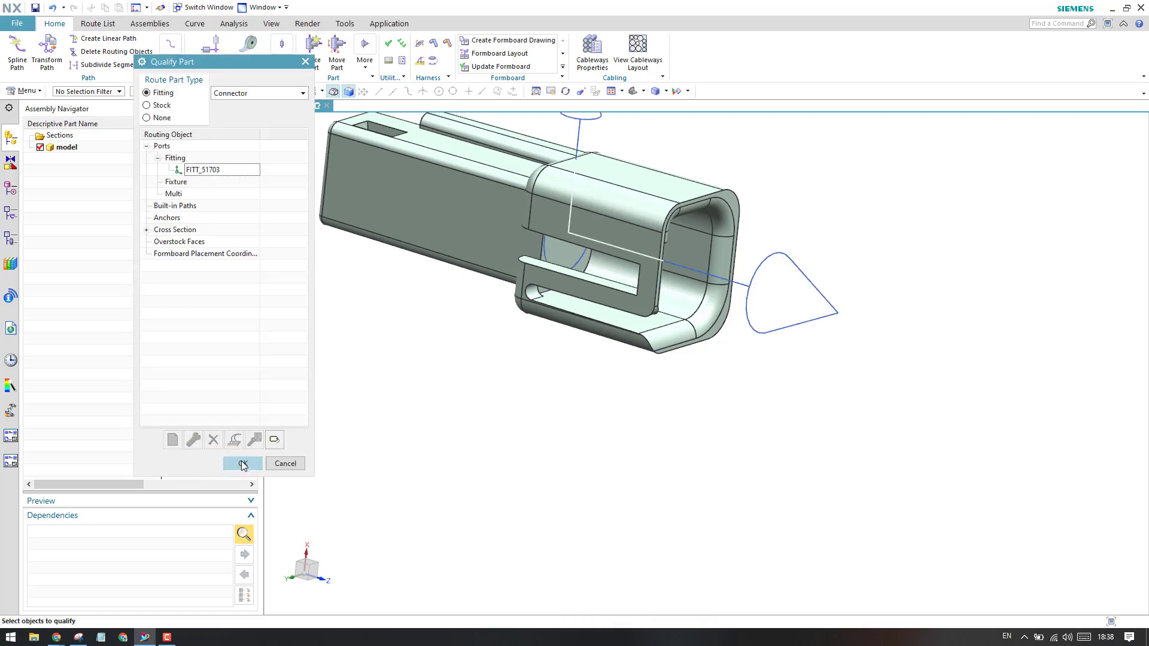
click(206, 170)
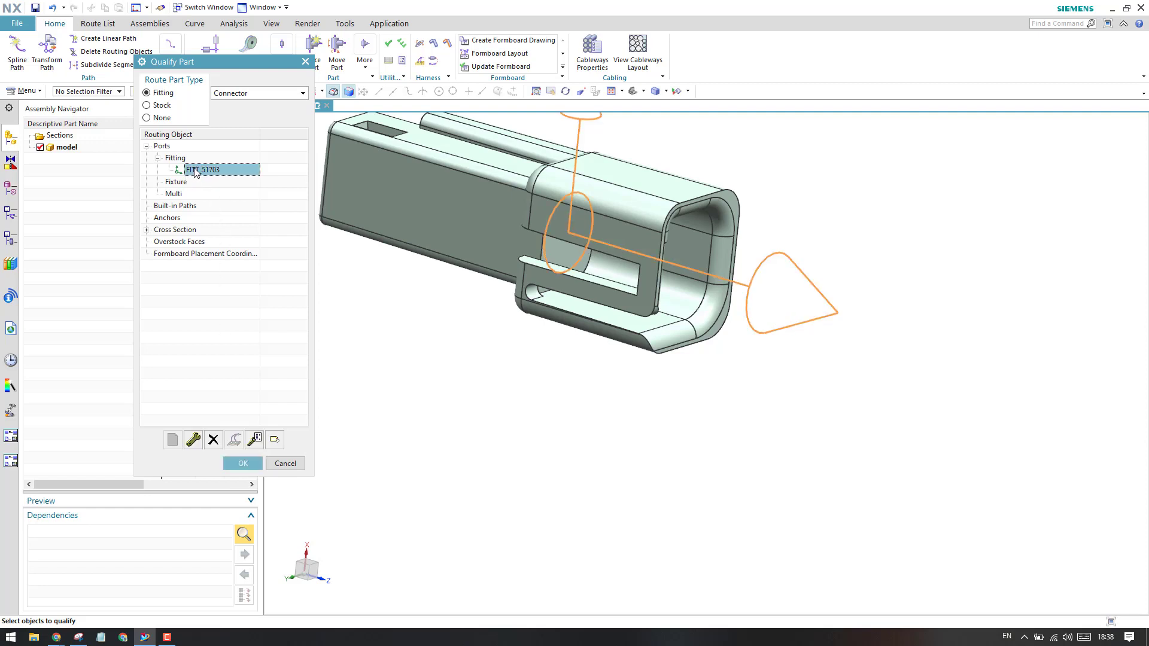
scroll(615, 376, down, 3)
scroll(591, 240, up, 3)
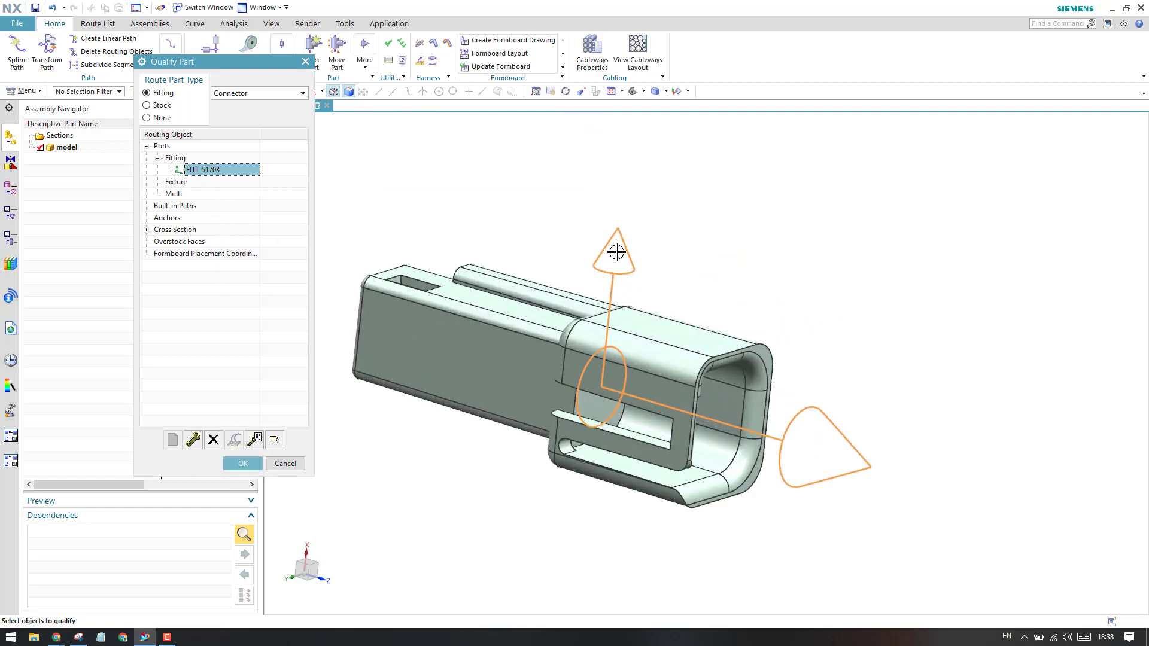
middle_drag(606, 277, 609, 256)
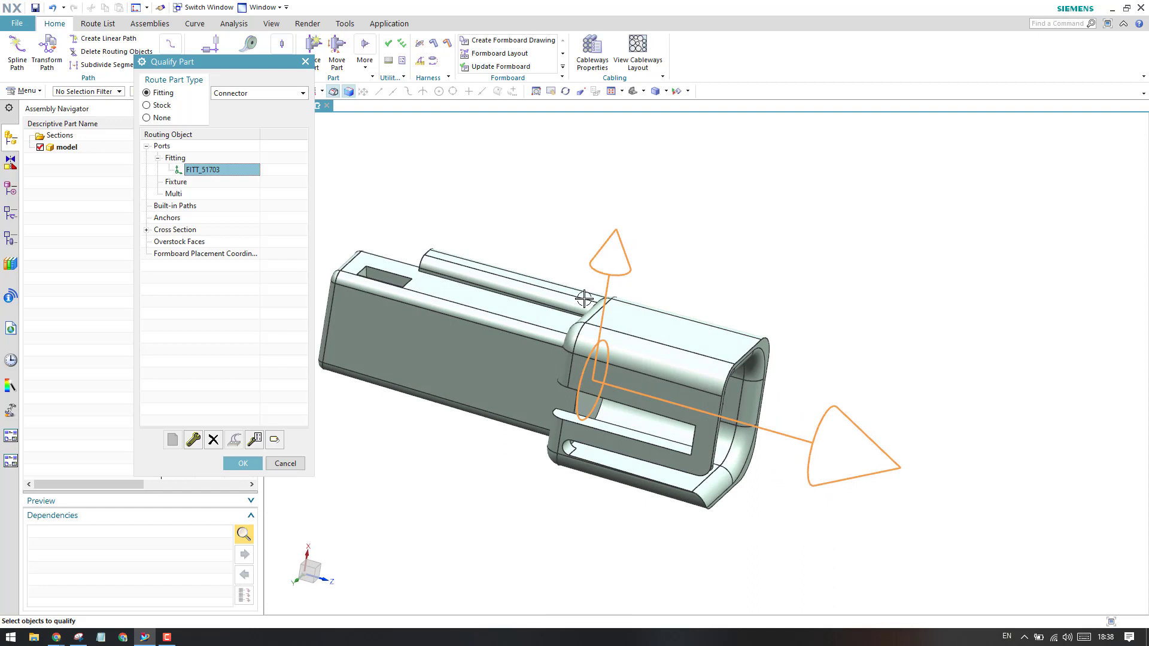
click(280, 463)
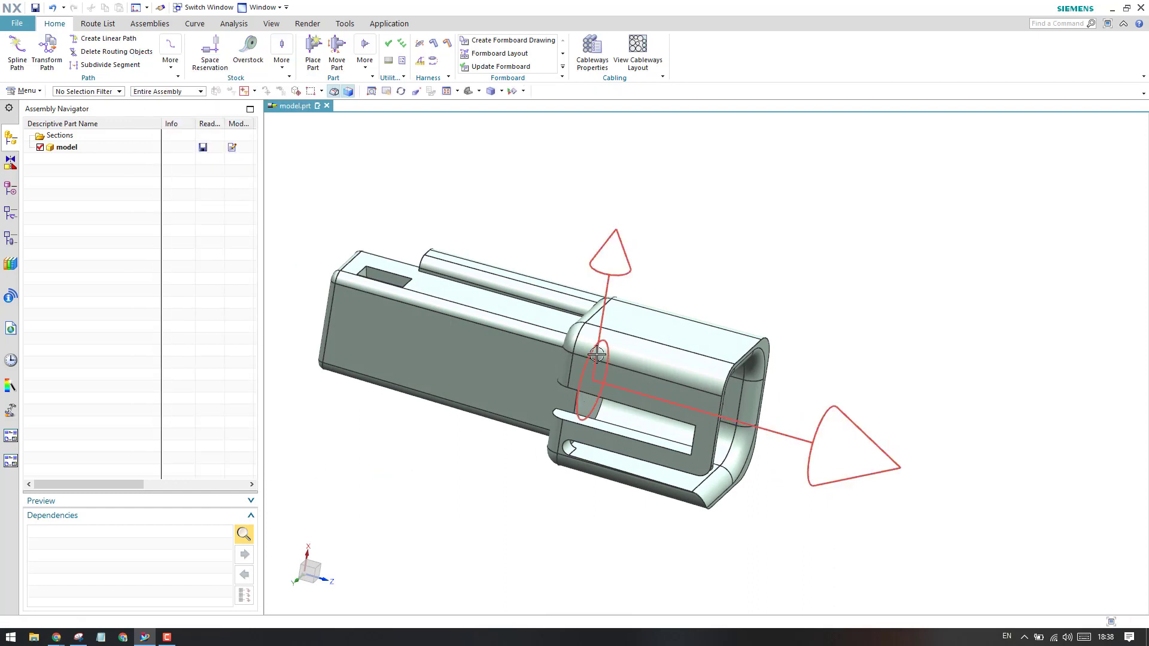
middle_drag(606, 275, 606, 180)
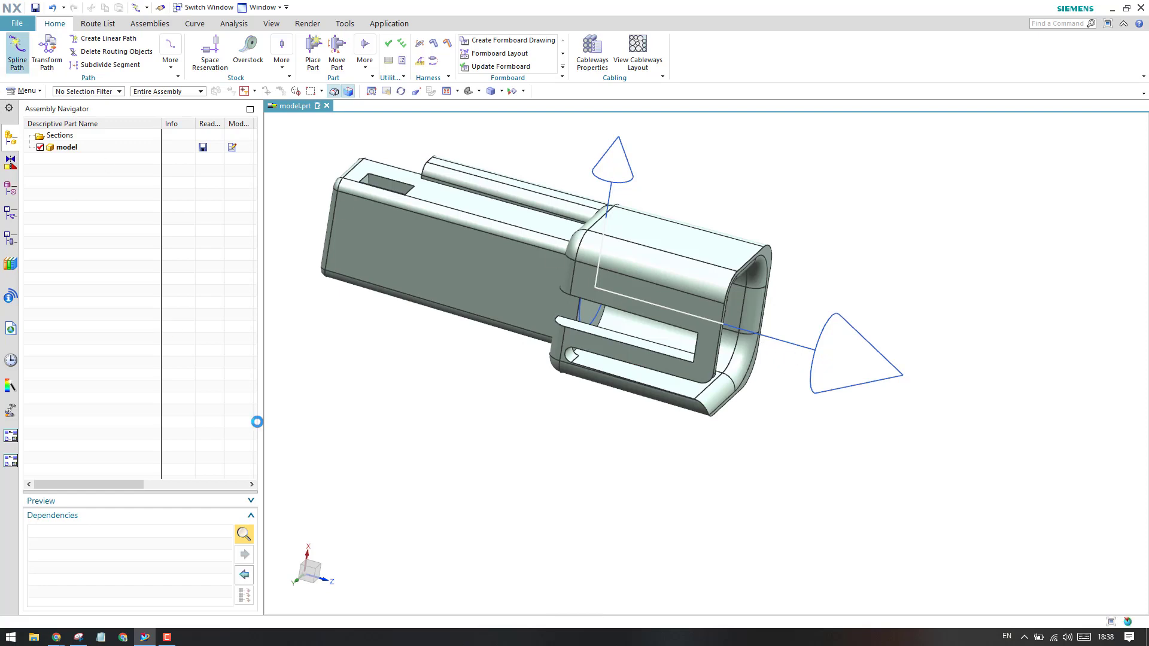
Draw a spline path from the connector's port to a free point with a 20.8 mm forward extension
click(18, 53)
click(809, 344)
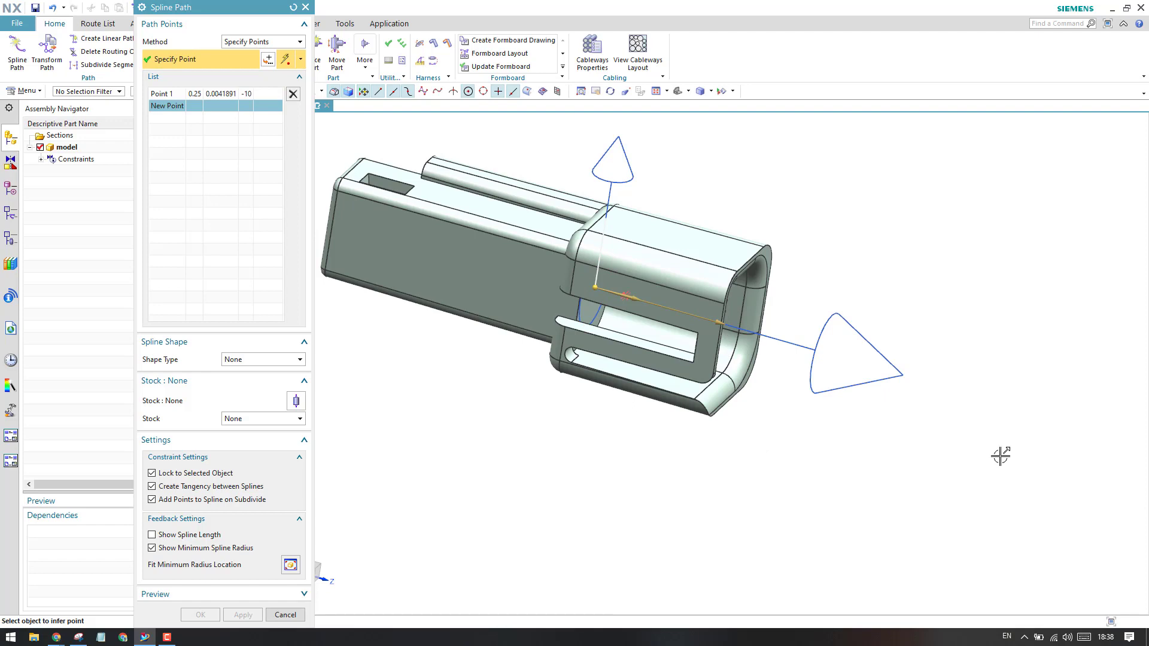
scroll(941, 393, down, 4)
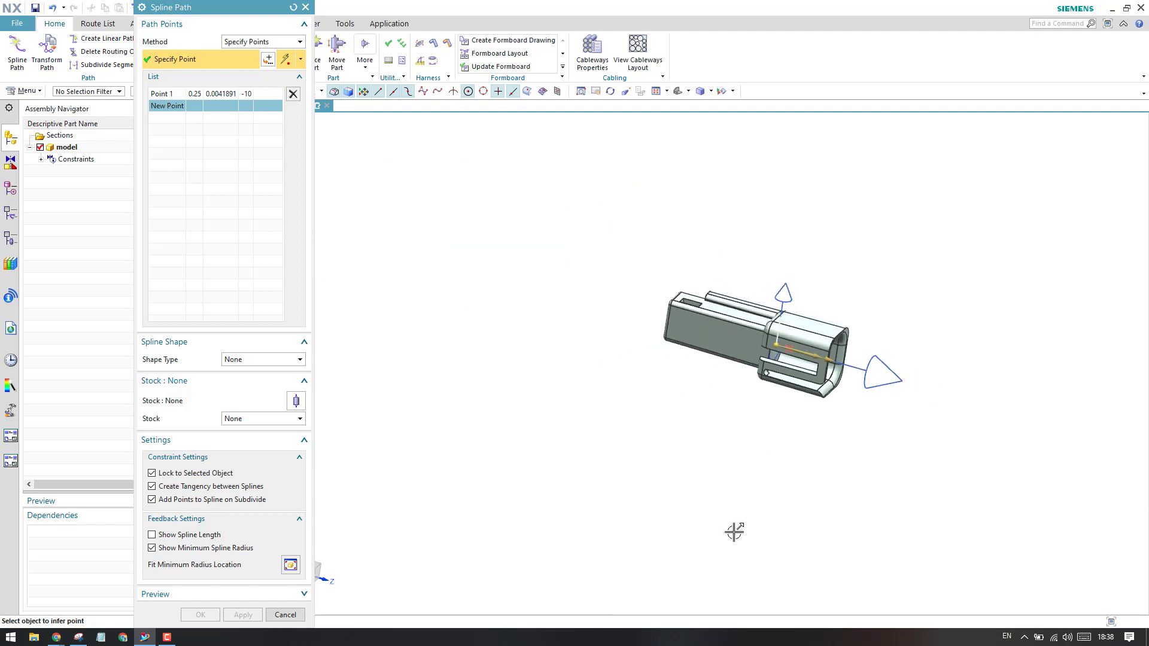
click(666, 510)
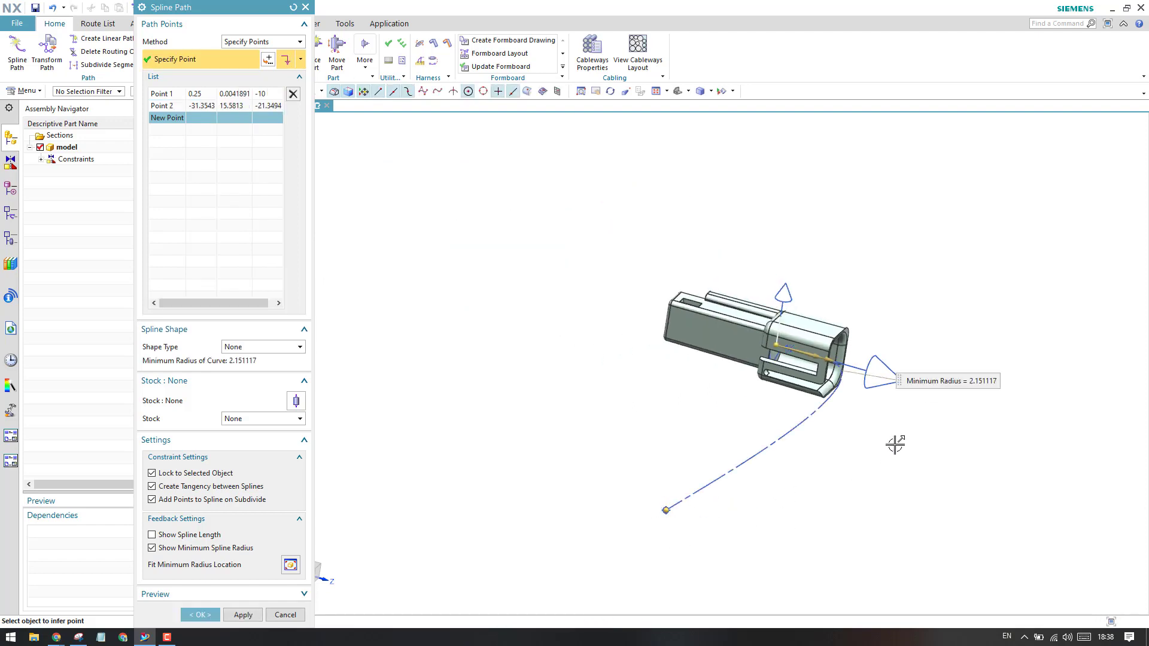
scroll(825, 386, up, 5)
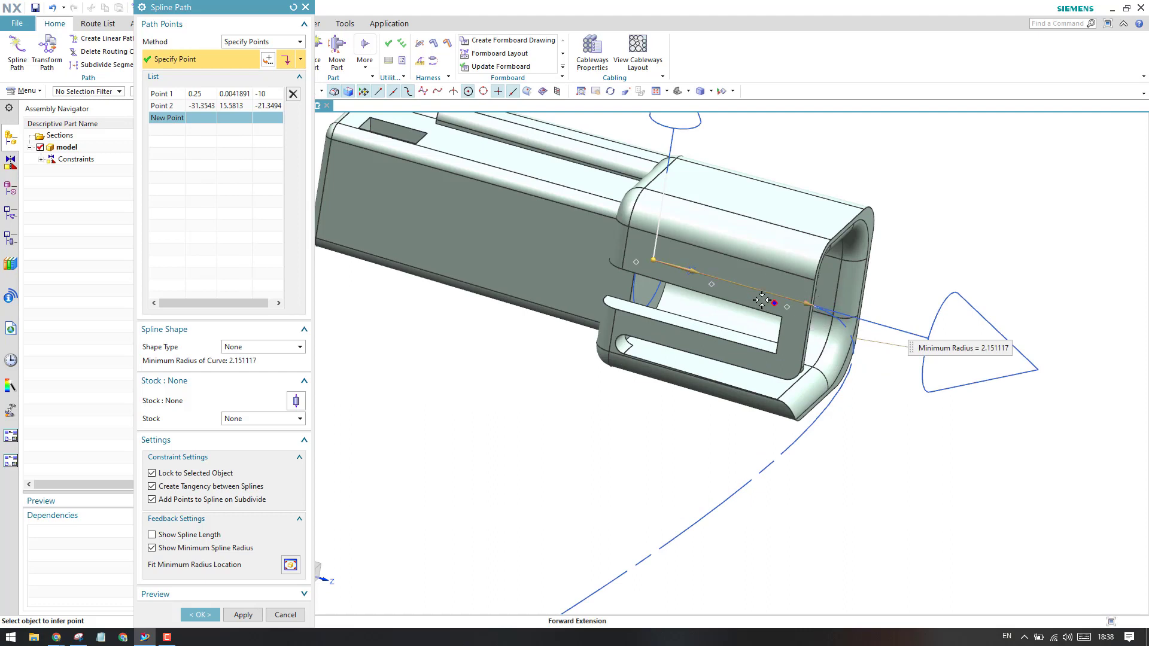
click(834, 331)
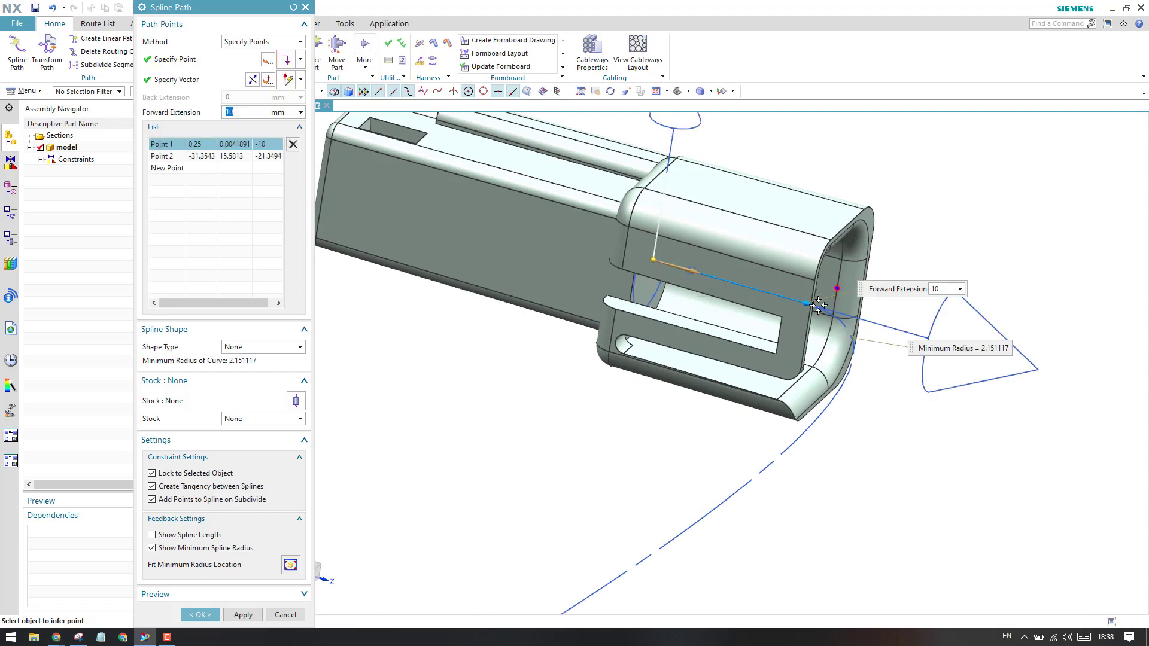
drag(817, 307, 974, 349)
scroll(846, 379, up, 3)
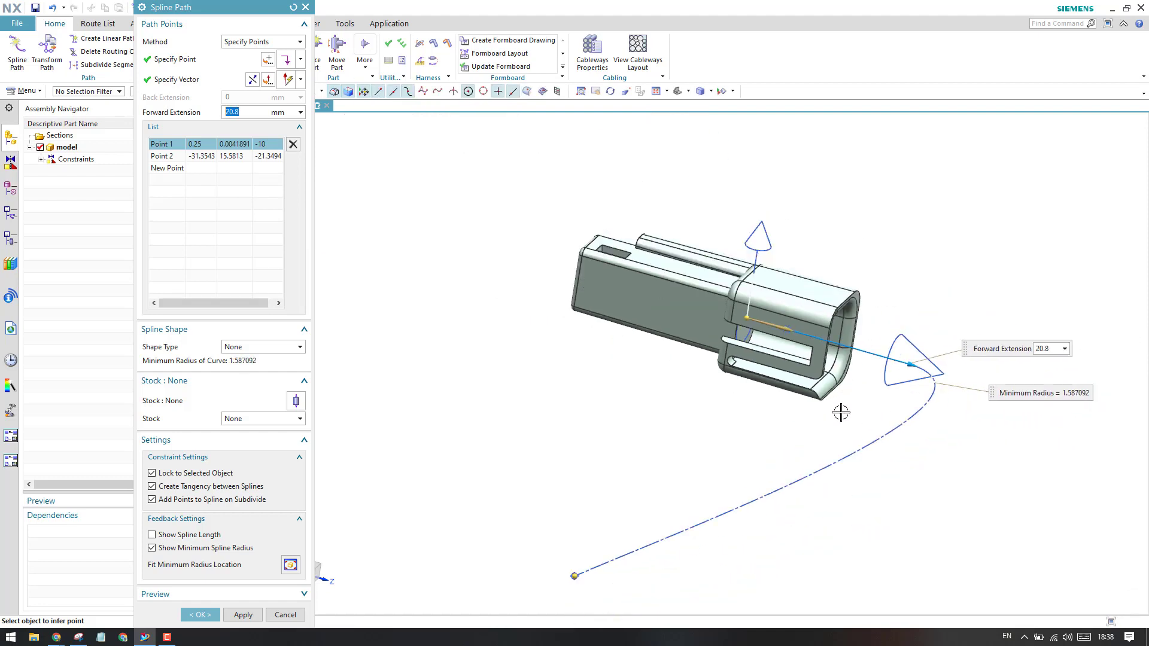
click(200, 614)
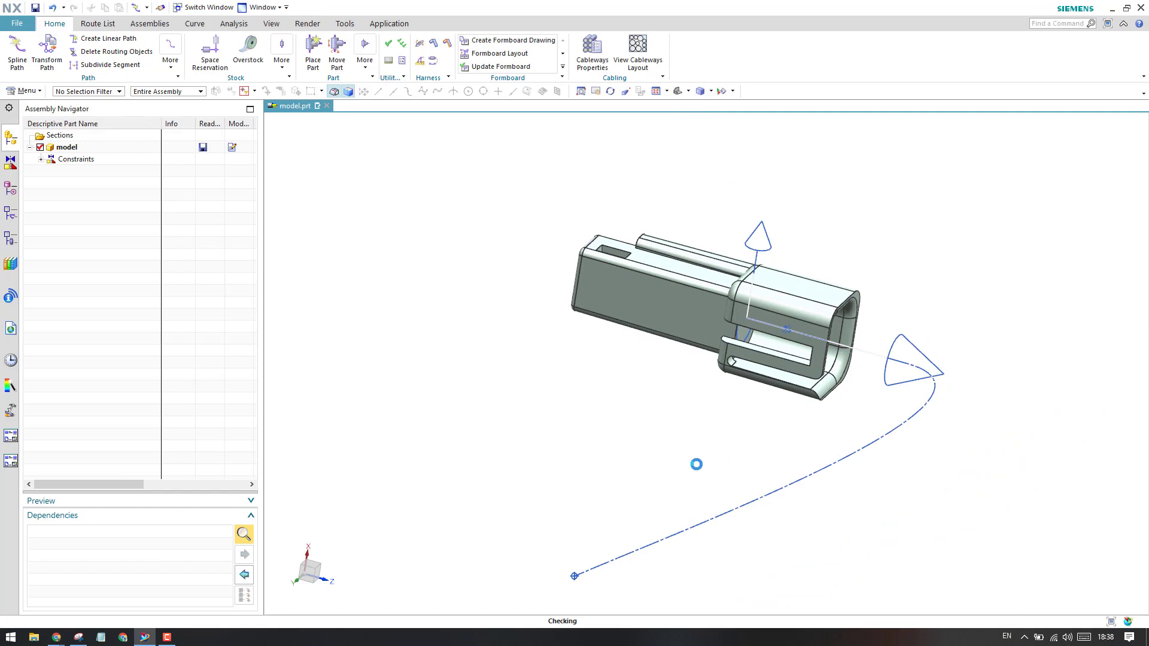
Undo the test spline path with Ctrl+Z
key(ctrl+z)
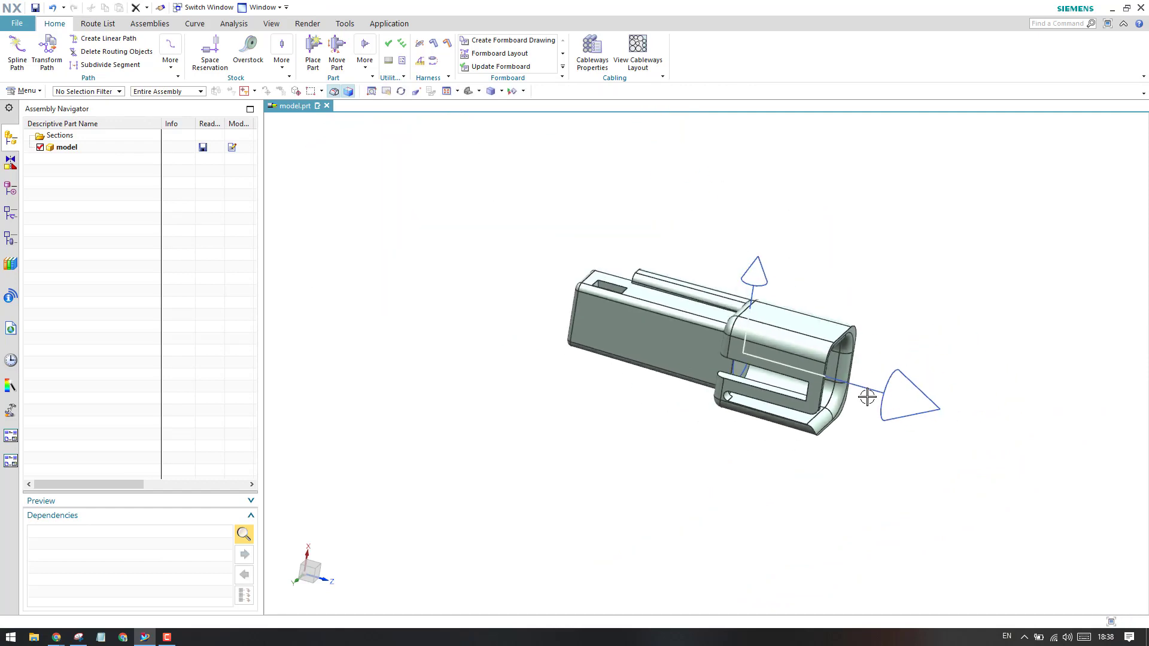
scroll(862, 396, down, 5)
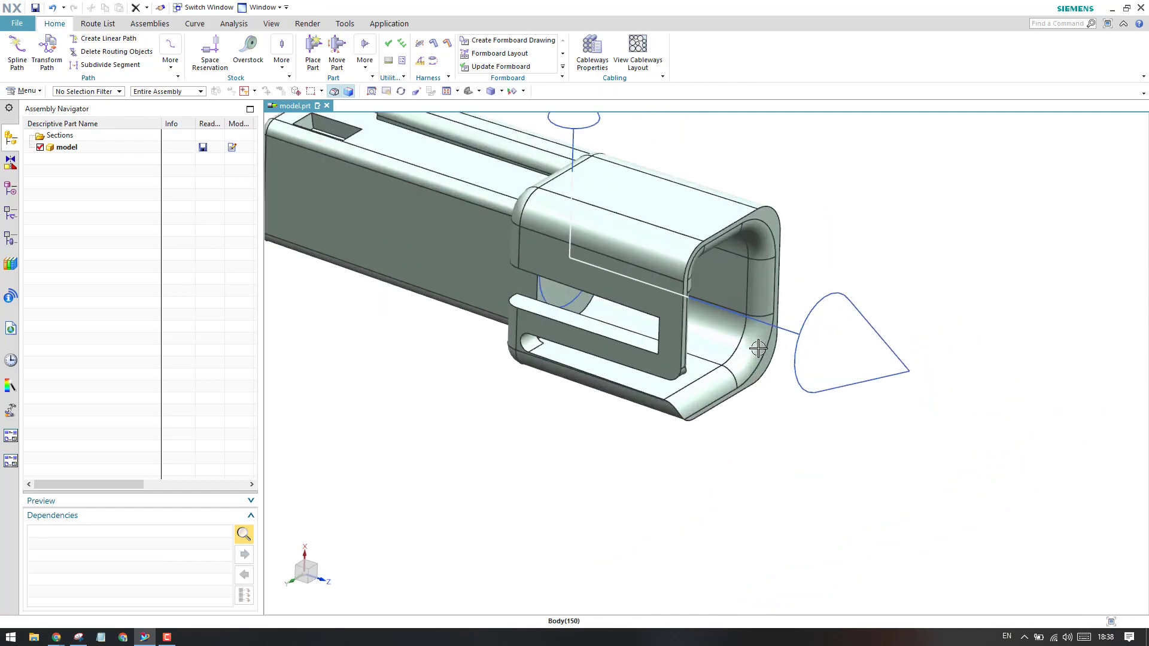
scroll(778, 479, up, 3)
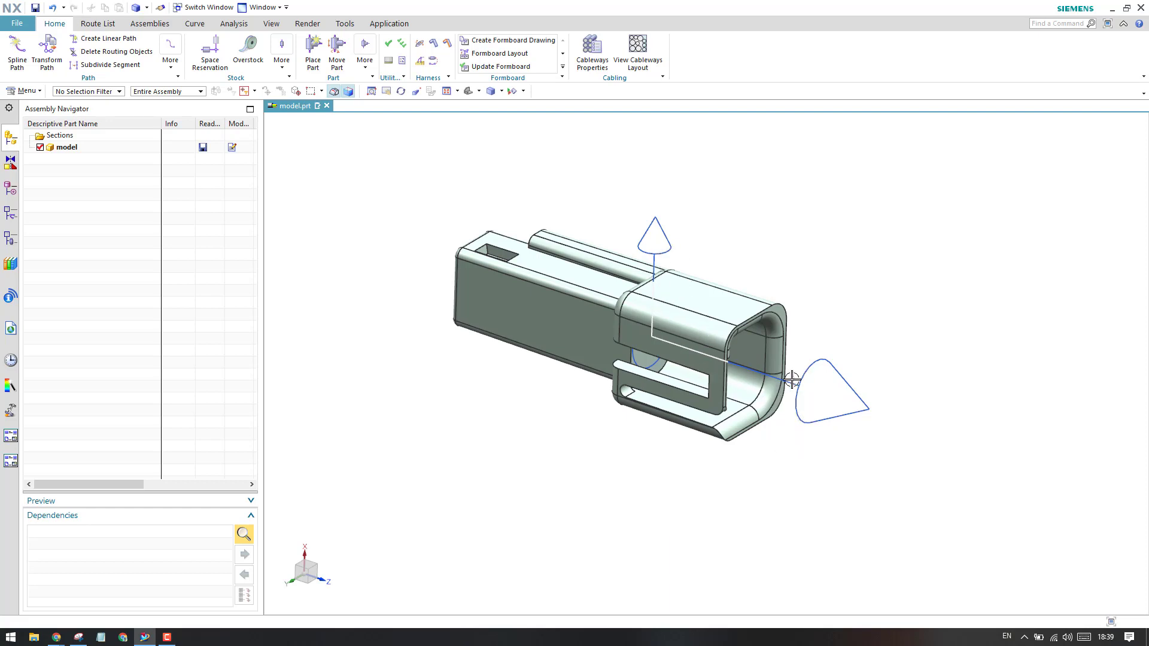
Pan and orbit the connector to inspect it from several angles, including its rear end
shift+middle_drag(805, 444, 758, 378)
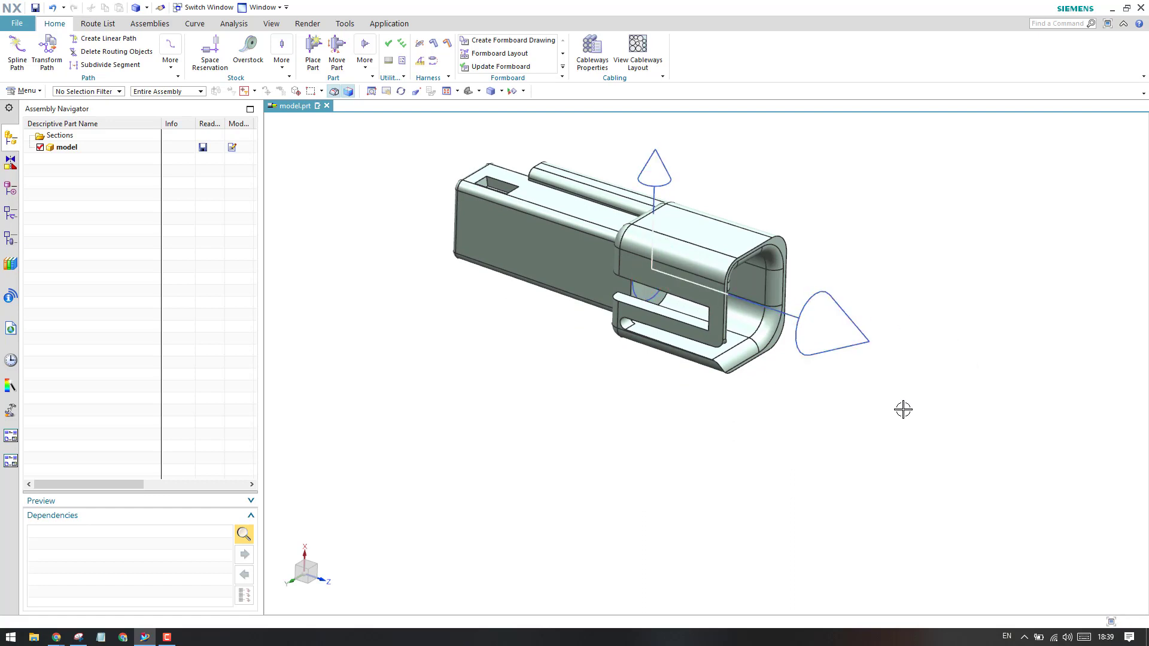
scroll(903, 409, down, 3)
middle_drag(772, 409, 829, 416)
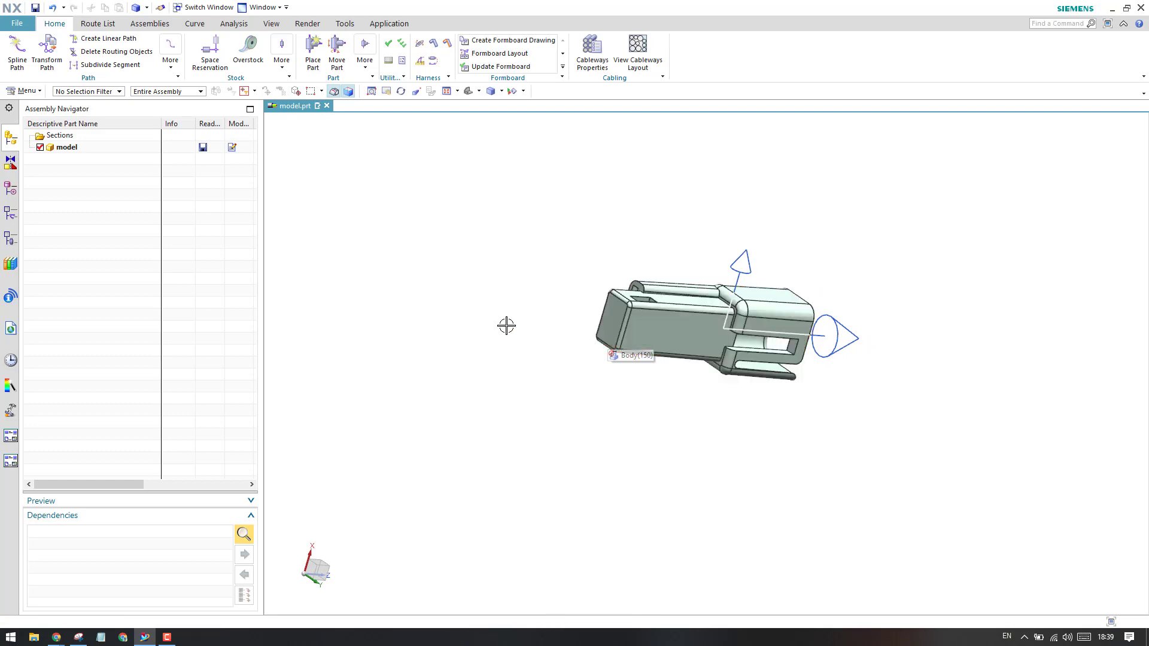
middle_drag(519, 316, 531, 280)
scroll(531, 281, up, 5)
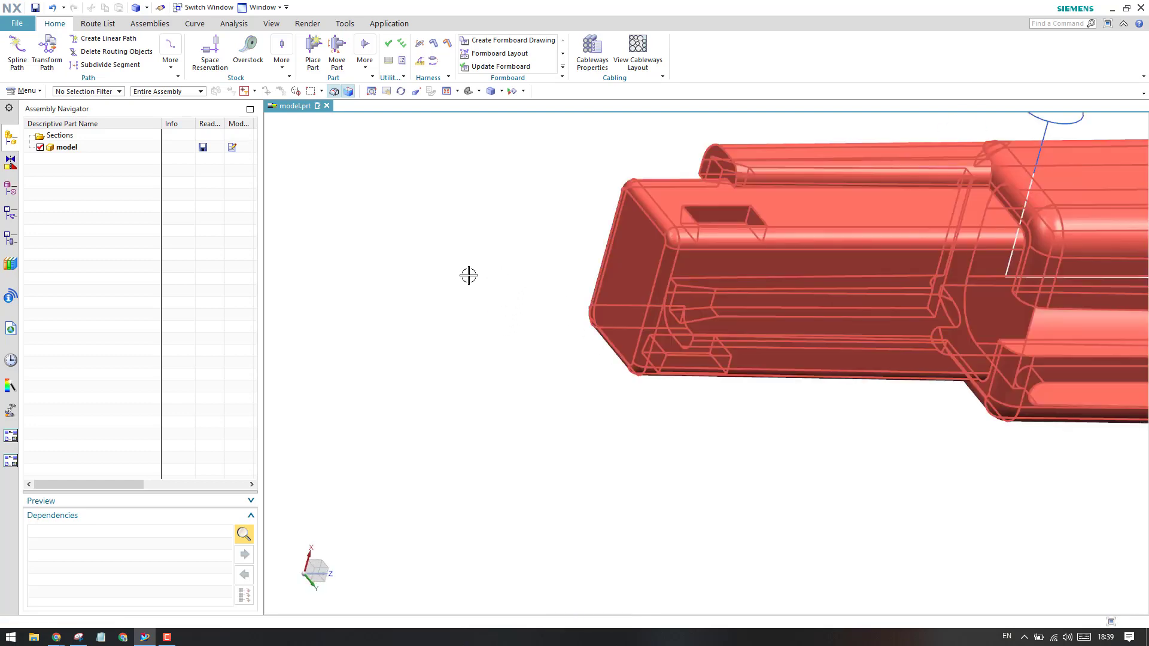
scroll(469, 274, down, 5)
shift+middle_drag(476, 328, 521, 328)
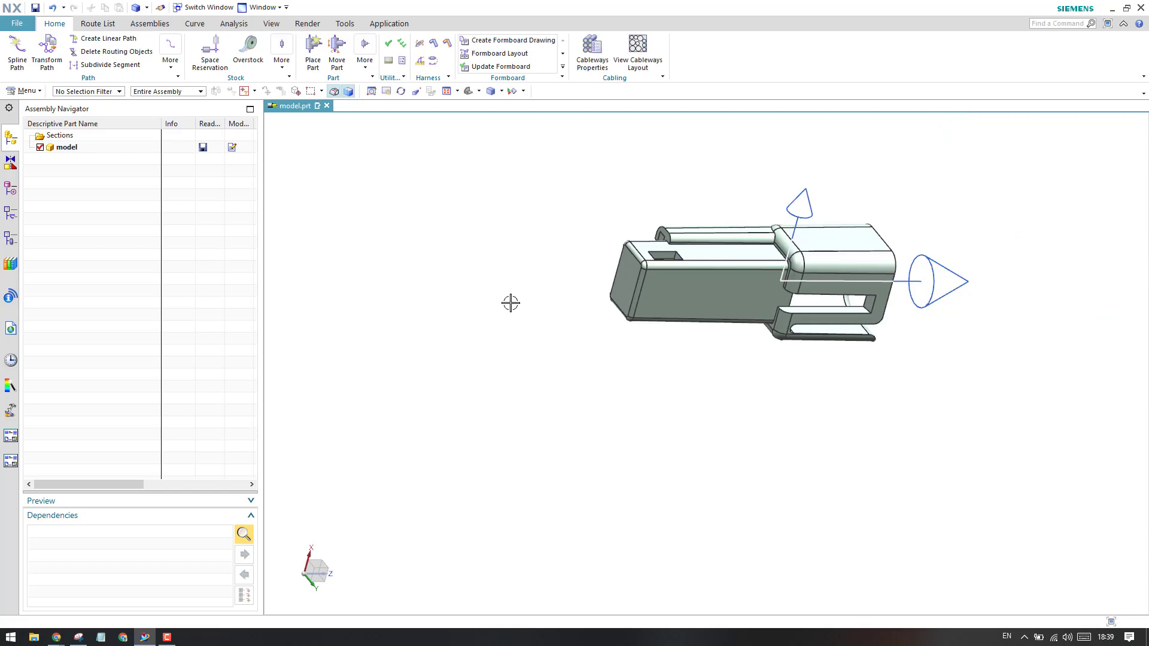
click(363, 71)
Reopen Qualify Part and start a new port under Fitting
click(476, 120)
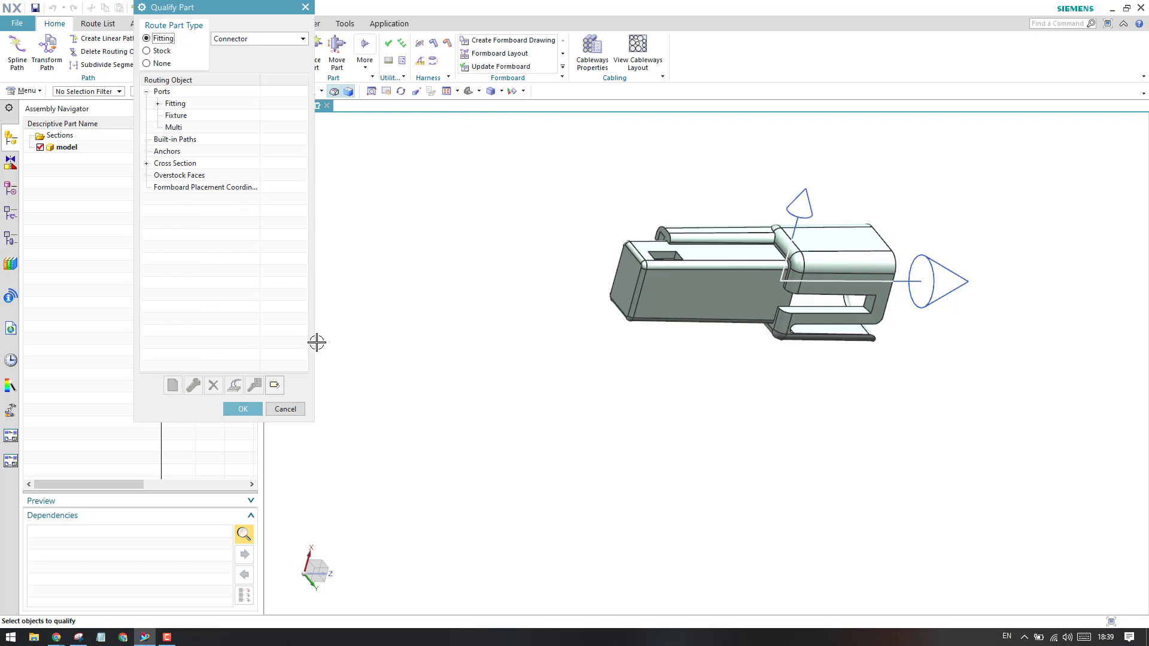
click(175, 104)
click(159, 104)
right_click(191, 106)
click(210, 111)
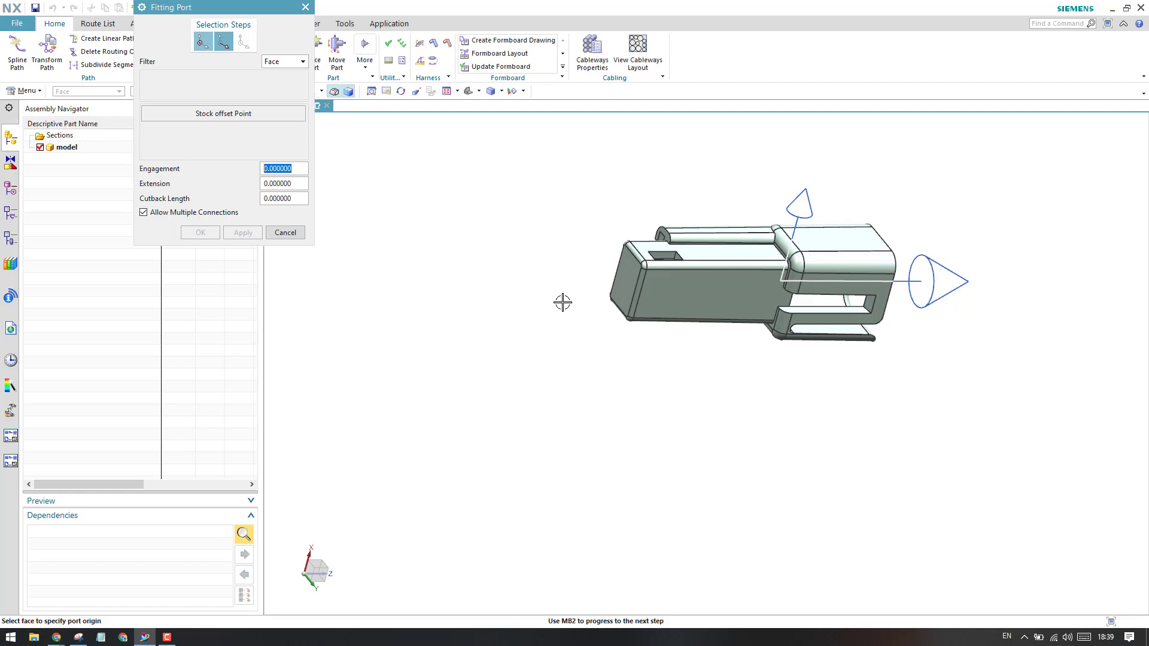
Place the second port on the rear end face, aligned outward with its normal, and finish qualification
scroll(603, 273, up, 3)
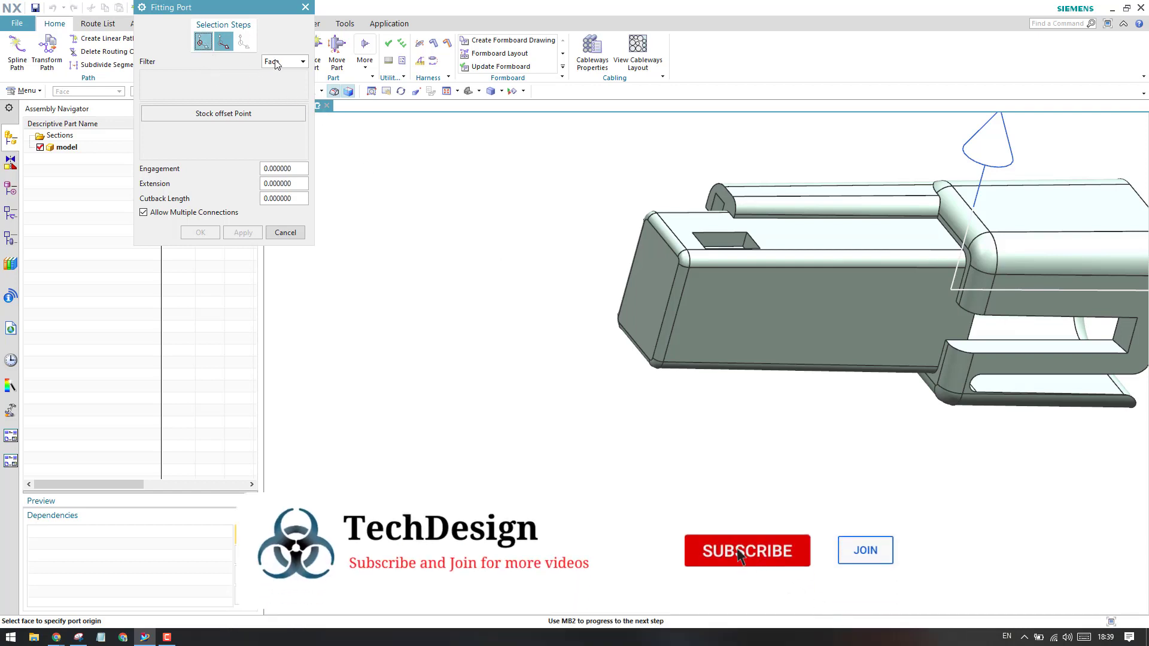
click(648, 270)
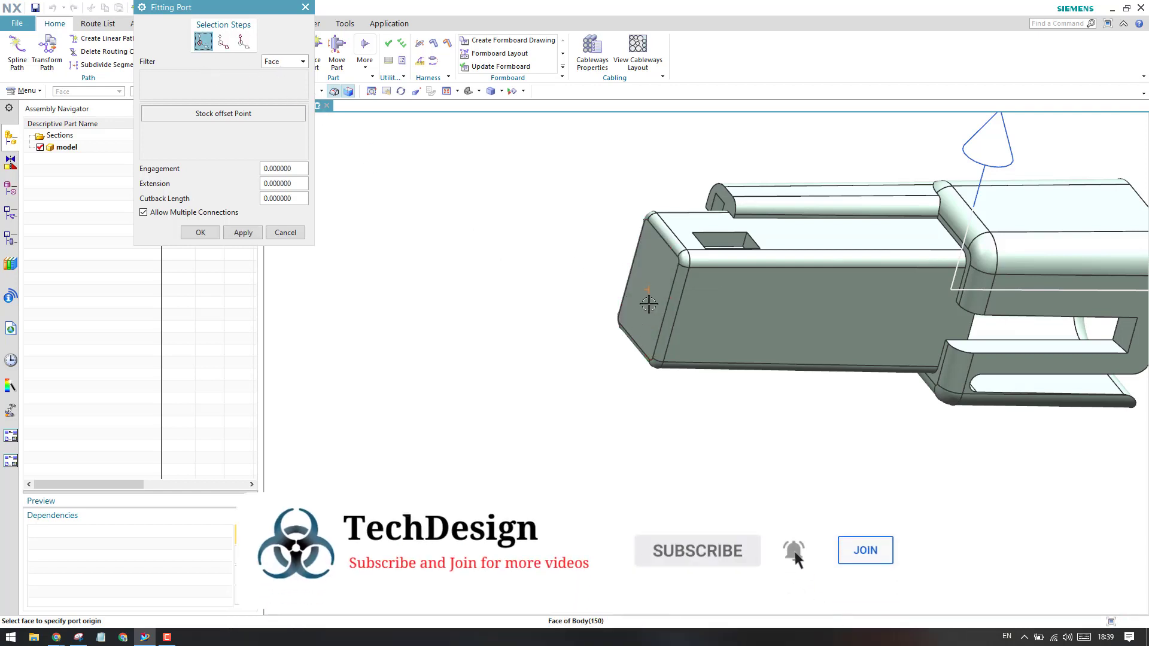
scroll(649, 299, up, 4)
scroll(634, 327, down, 5)
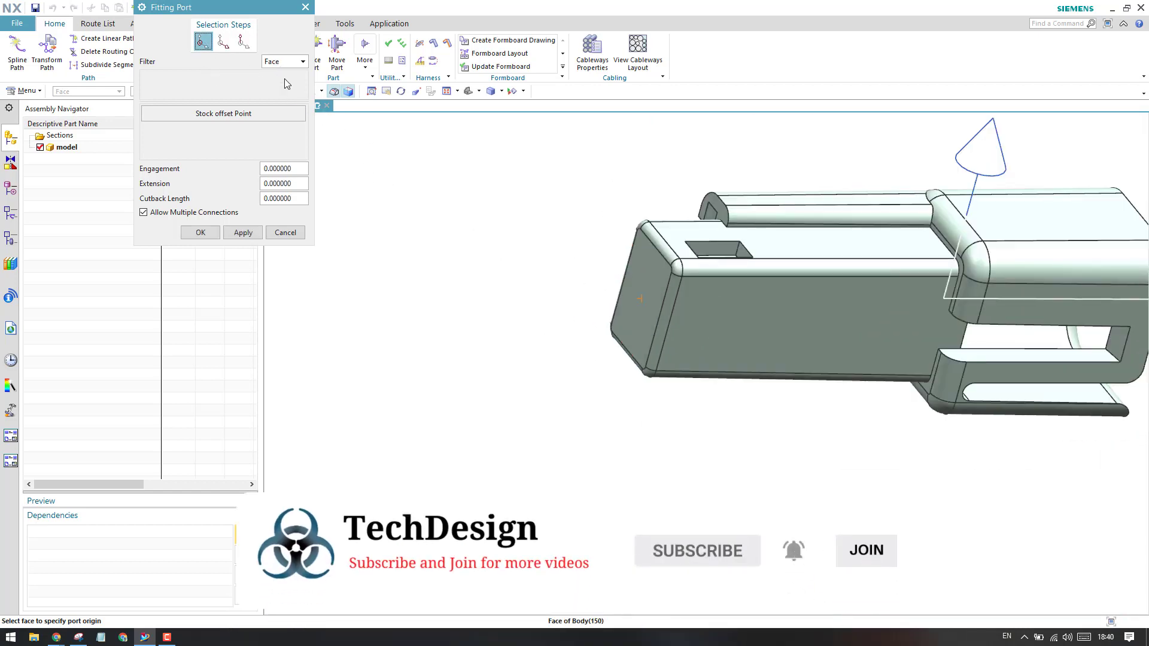
click(223, 41)
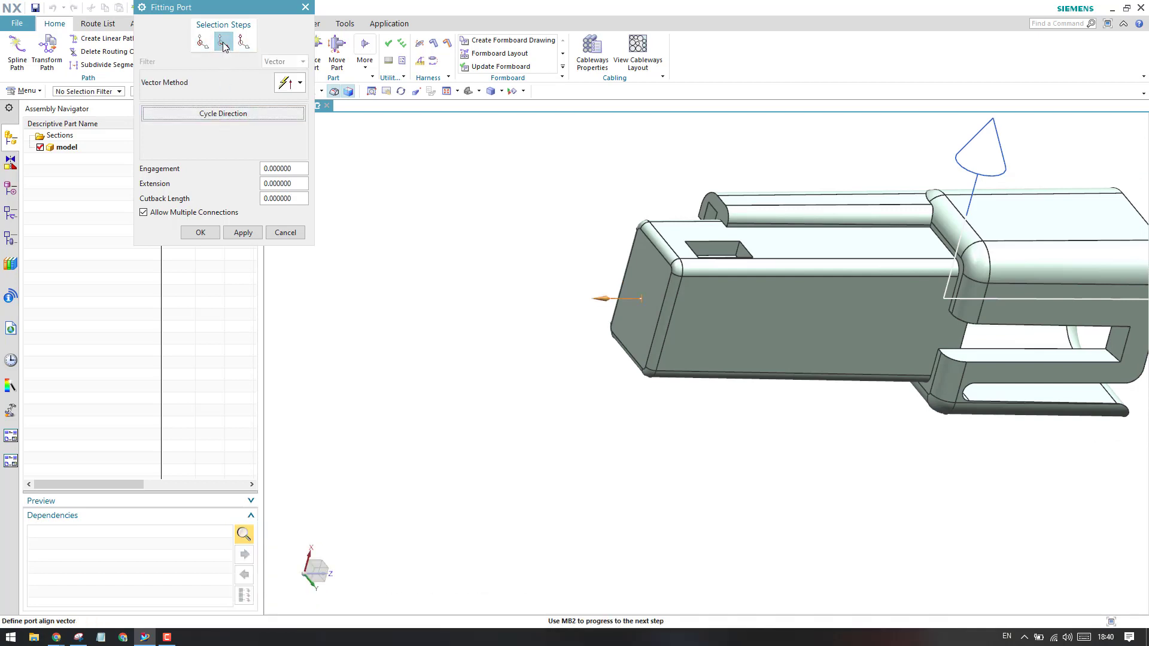
click(628, 303)
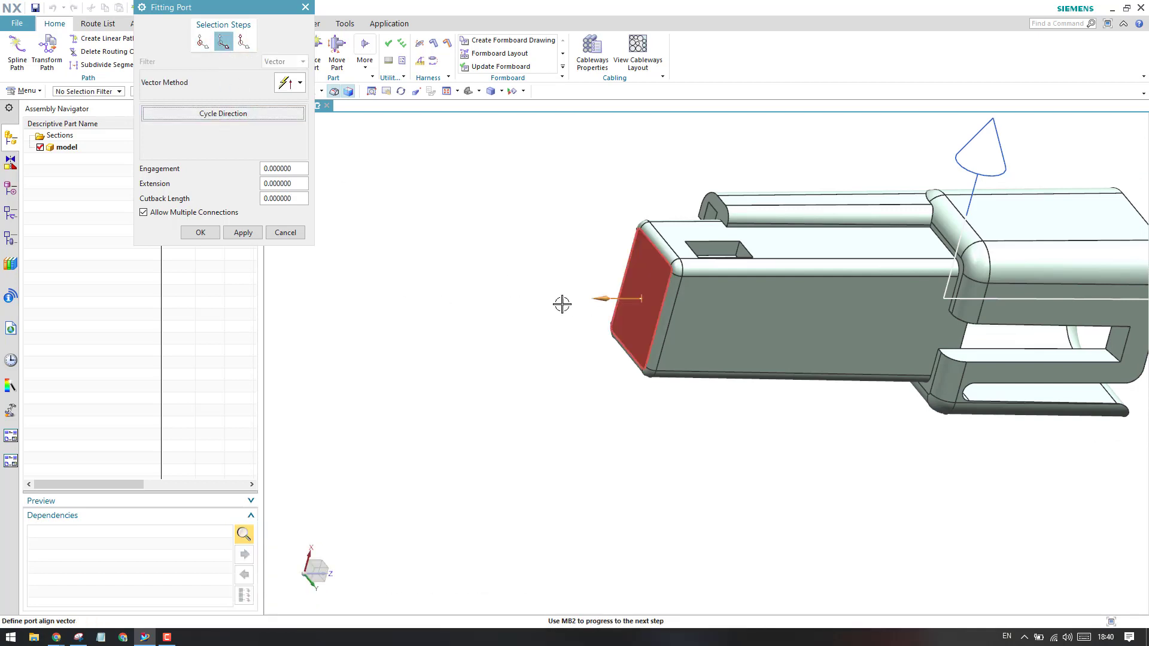
middle_click(210, 239)
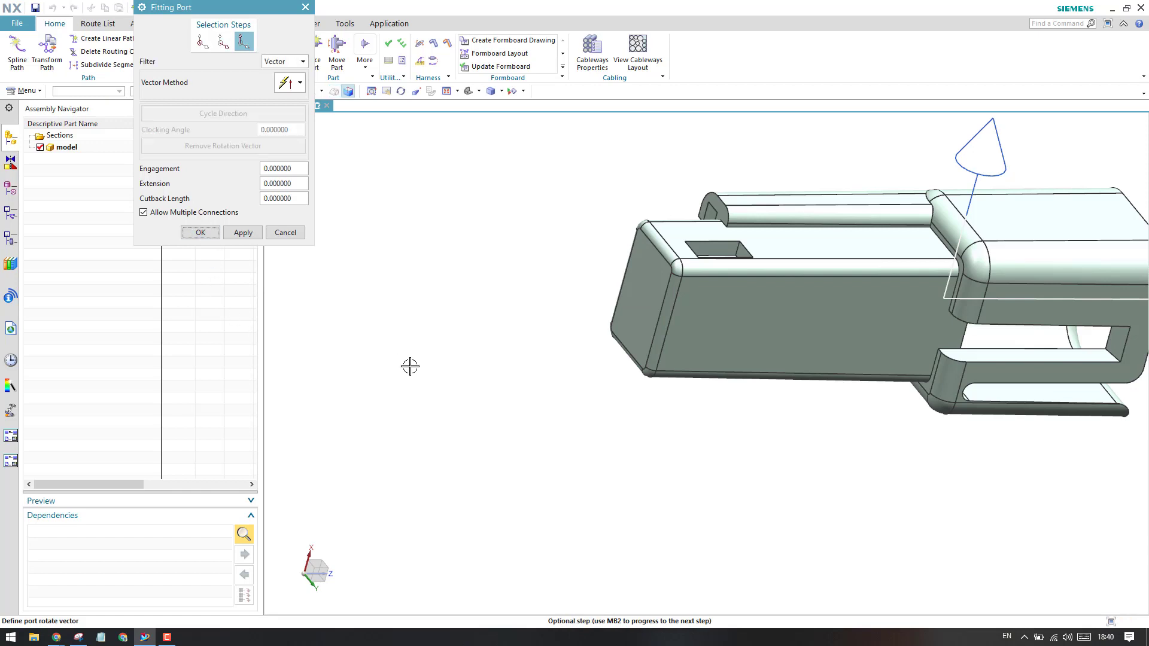
click(200, 232)
click(250, 411)
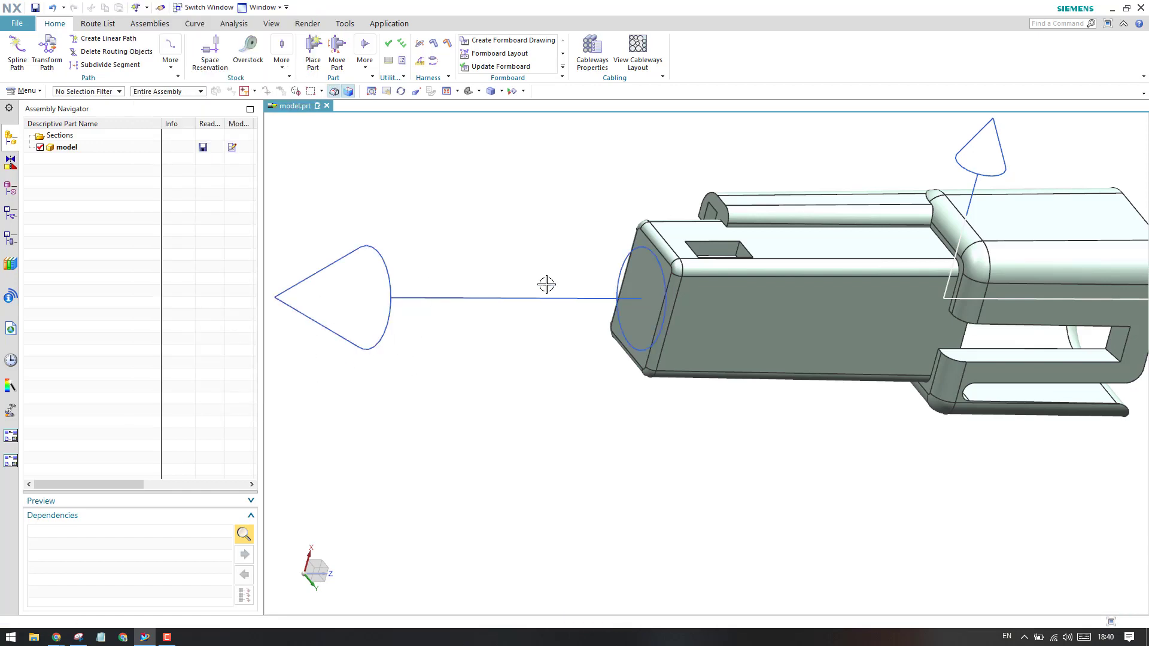
scroll(511, 303, down, 5)
middle_drag(511, 302, 429, 316)
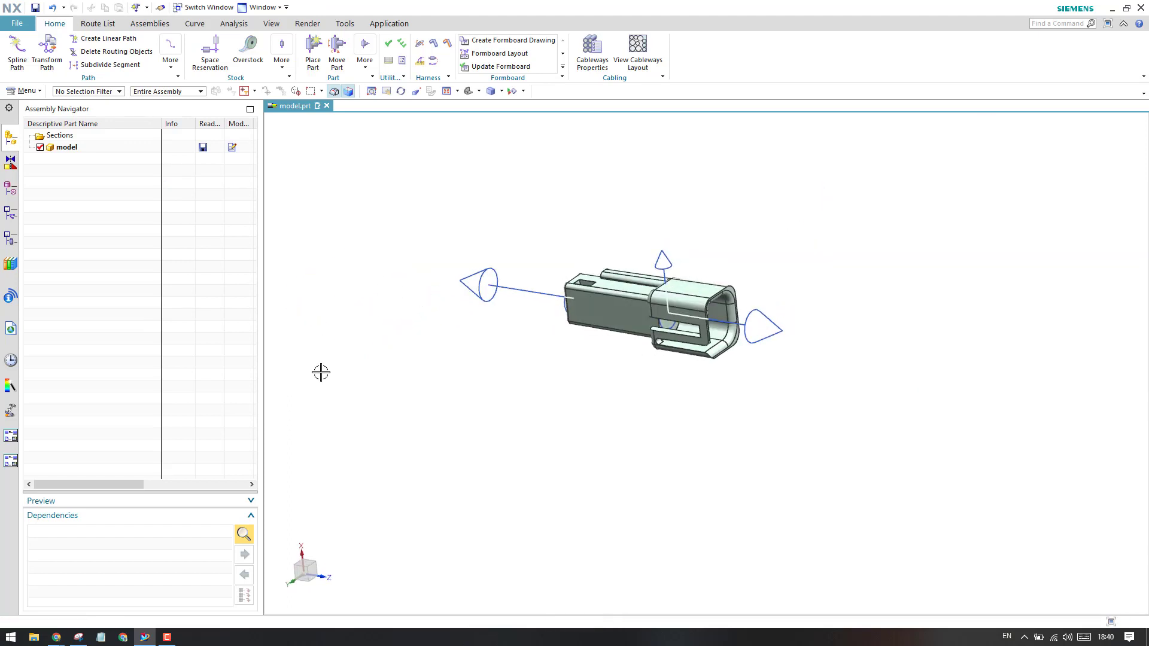